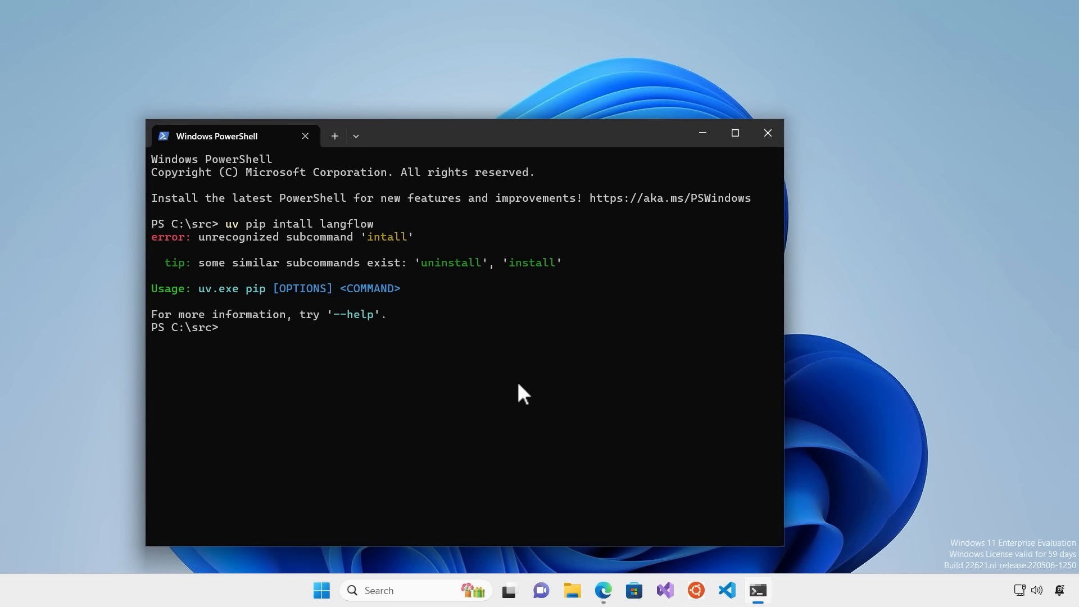
# Correct the misspelled subcommand in the previous command and run "uv pip install langflow".
pyautogui.press('Up')
pyautogui.press('Left')
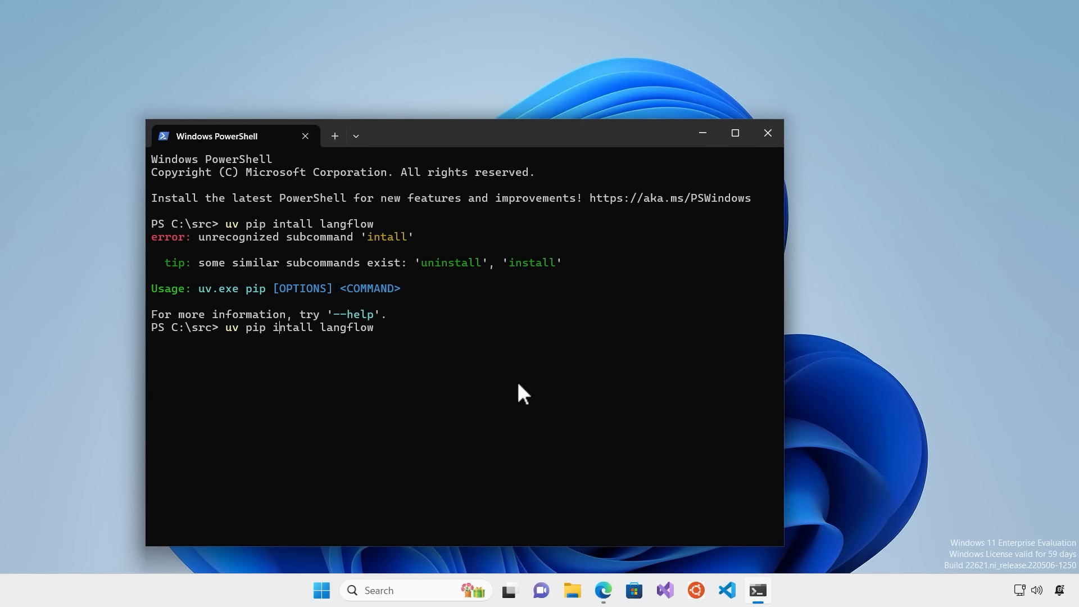
pyautogui.write('s')
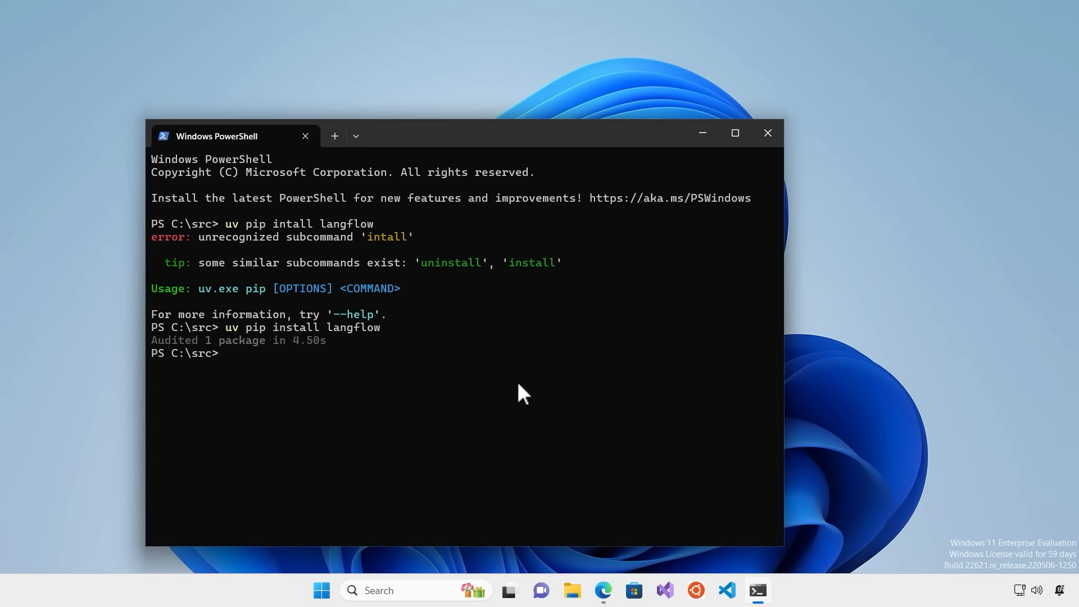
# Upgrade the package with "uv pip install langflow -U" and review the list of updated packages.
pyautogui.press('Up')
pyautogui.write('-U')
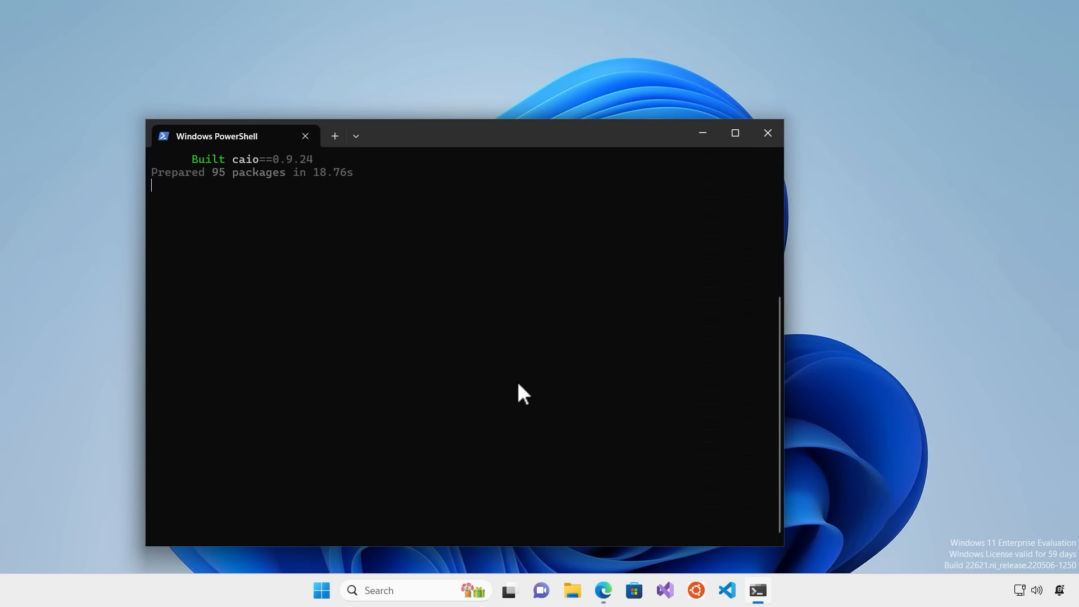
pyautogui.scroll(4, 541, 328)
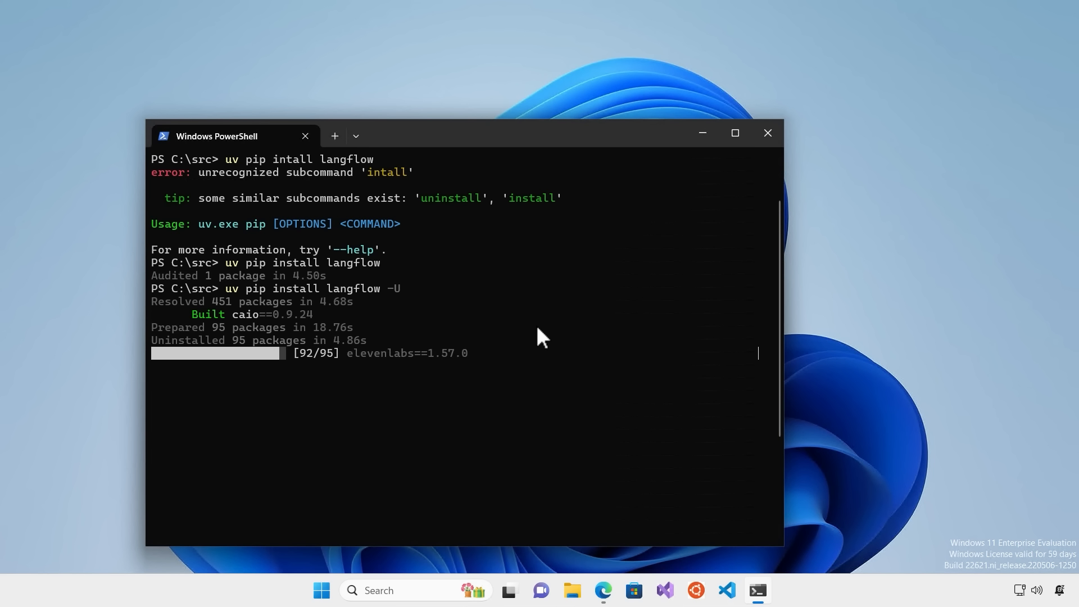
pyautogui.scroll(-5, 536, 325)
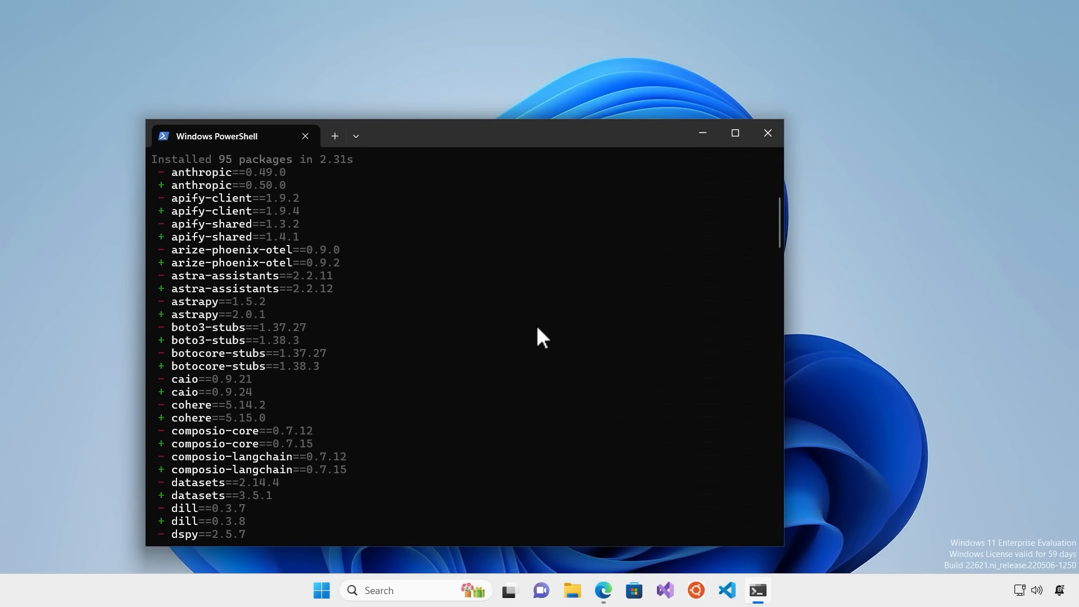
pyautogui.scroll(-12, 494, 314)
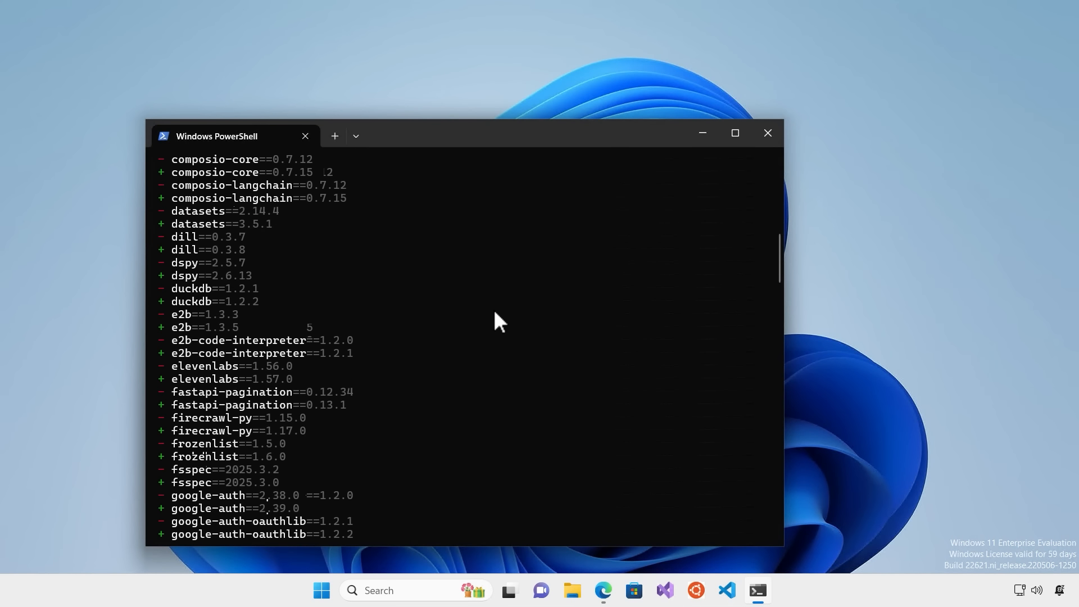
pyautogui.scroll(-20, 494, 314)
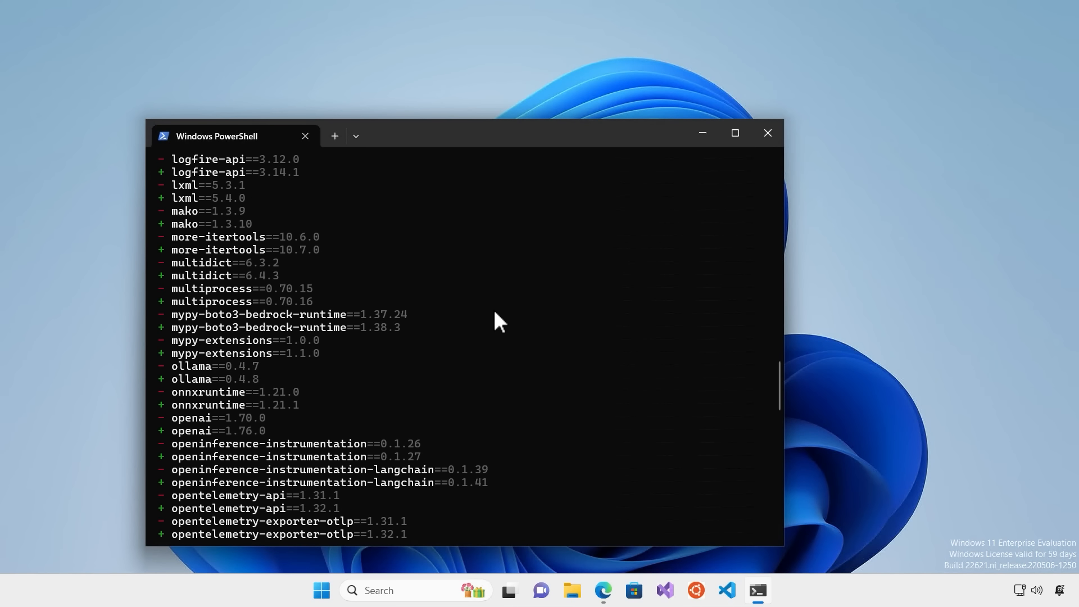
pyautogui.scroll(-20, 494, 312)
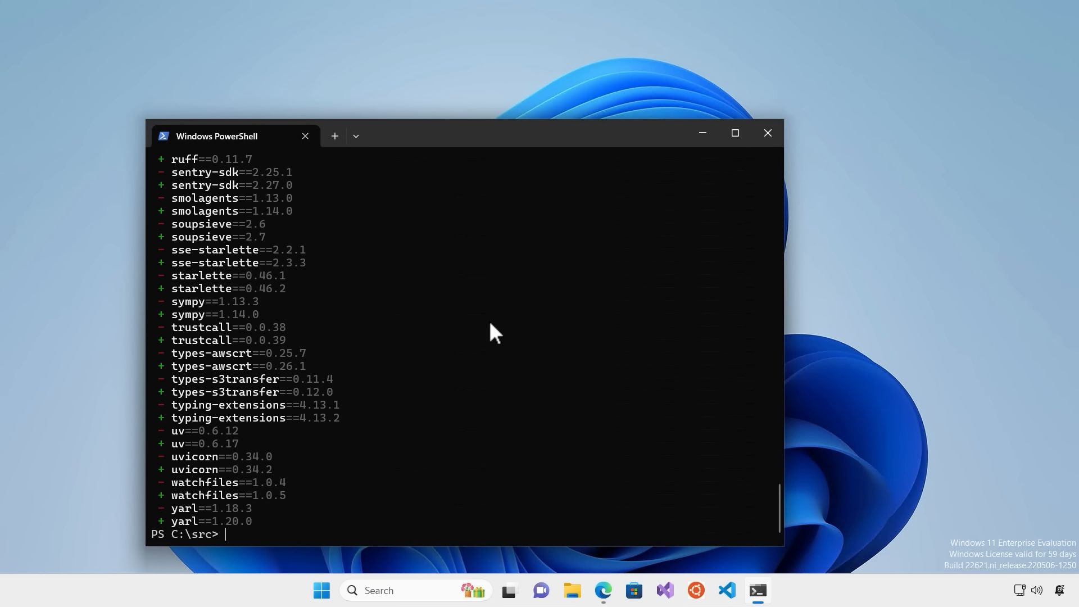
pyautogui.write('uv run langflow run')
pyautogui.press('Return')
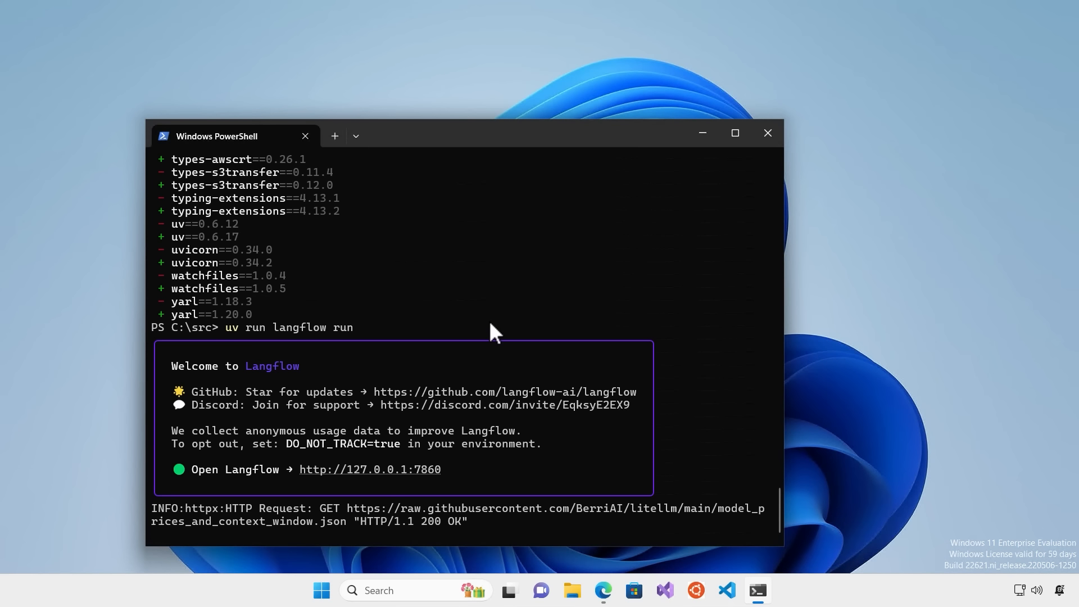
pyautogui.keyDown('ctrl'); pyautogui.click(383, 471); pyautogui.keyUp('ctrl')
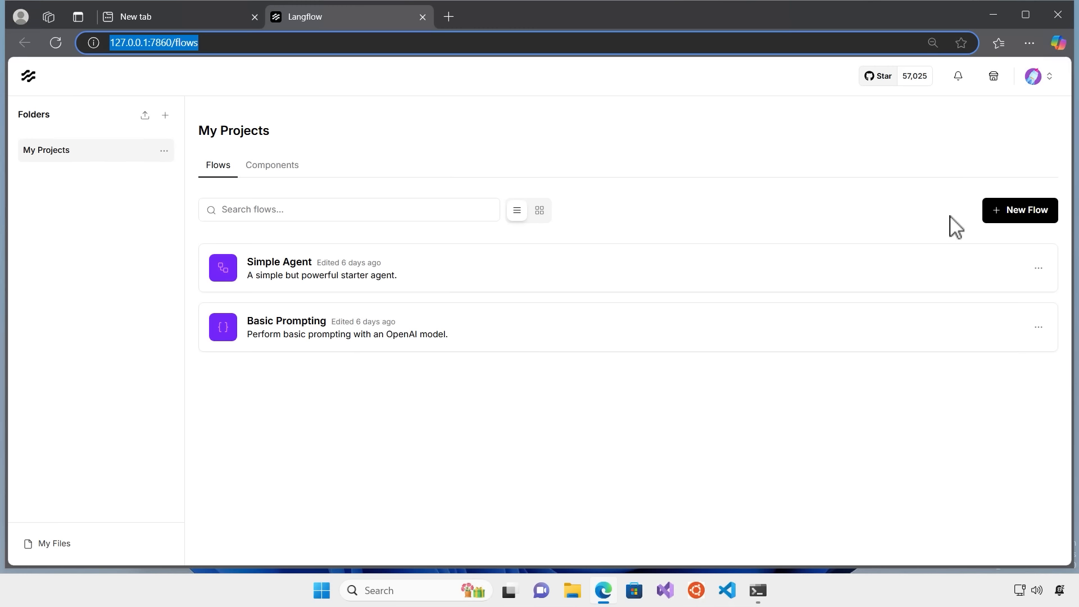
# Create a new flow from the Basic Prompting template.
pyautogui.click(1019, 216)
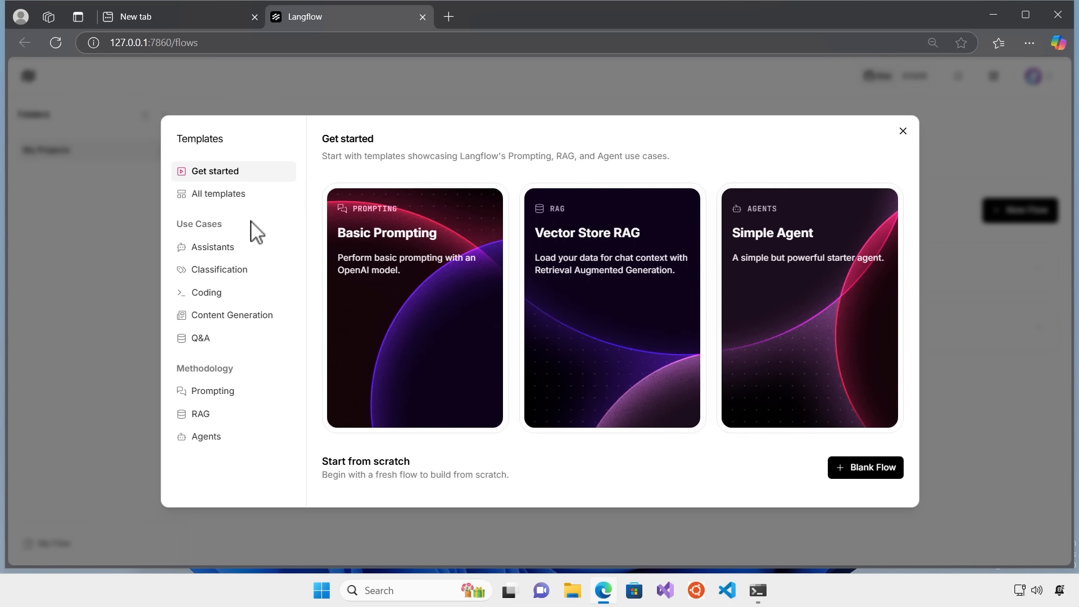
pyautogui.click(406, 278)
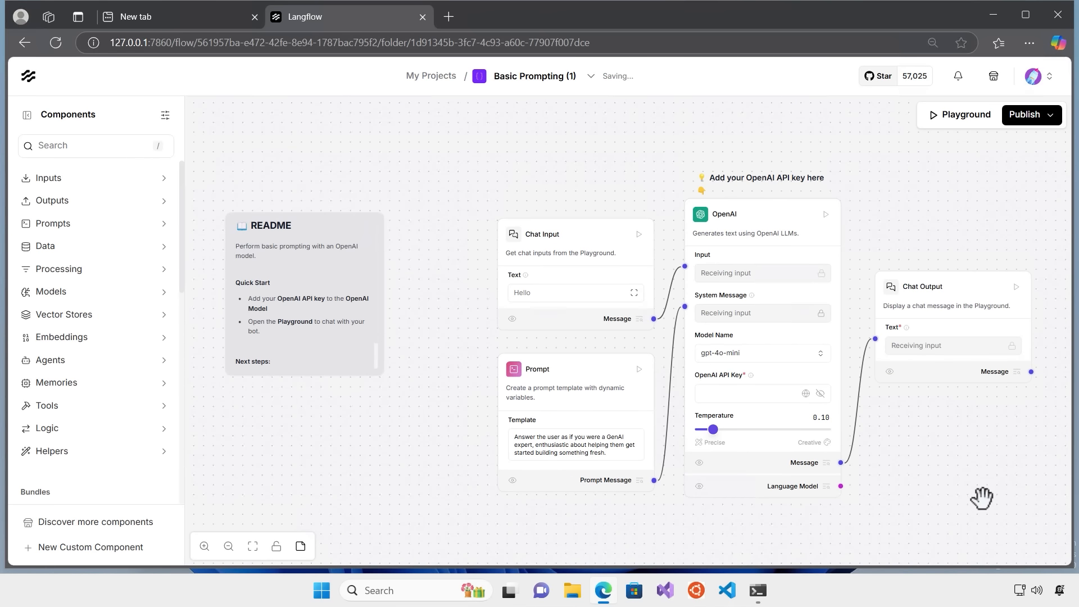
# Paste the OpenAI API key into the OpenAI component and run that component.
pyautogui.moveTo(976, 507); pyautogui.dragTo(760, 476)
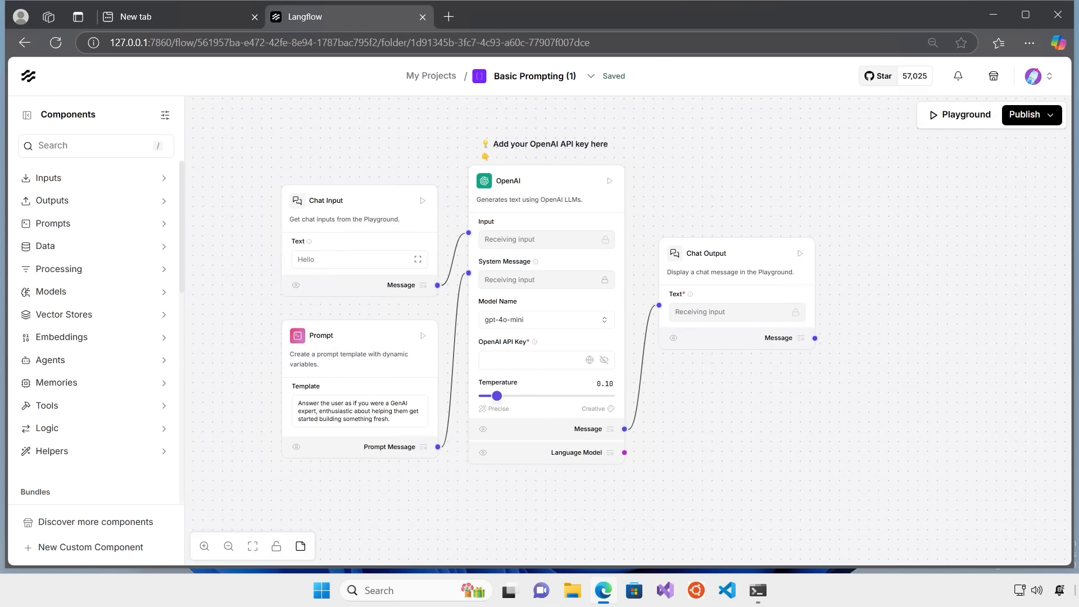
pyautogui.click(517, 366)
pyautogui.hotkey('ctrl', 'v')
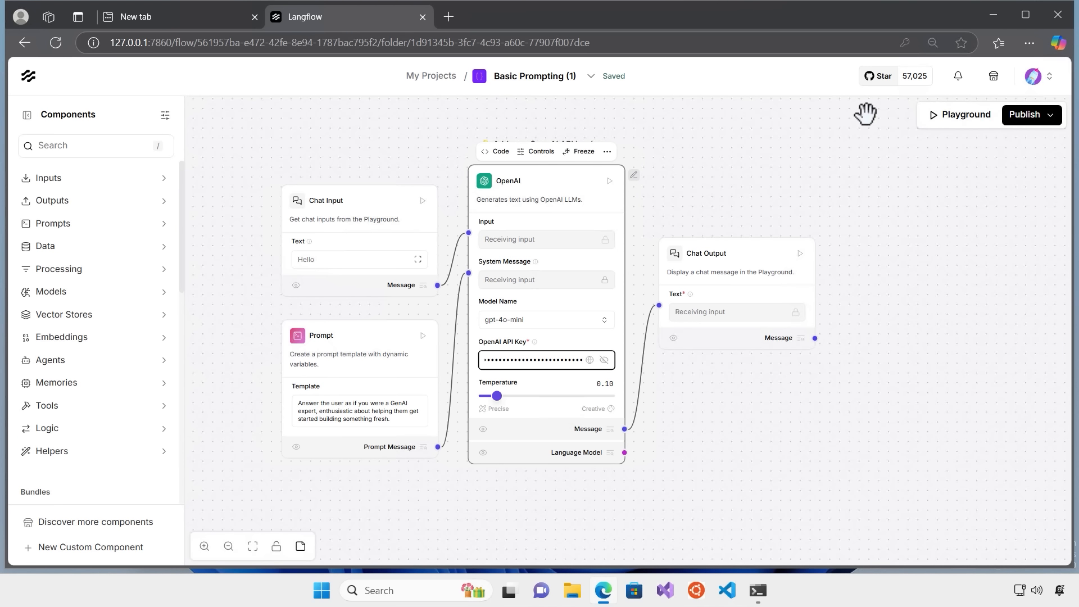
pyautogui.click(731, 137)
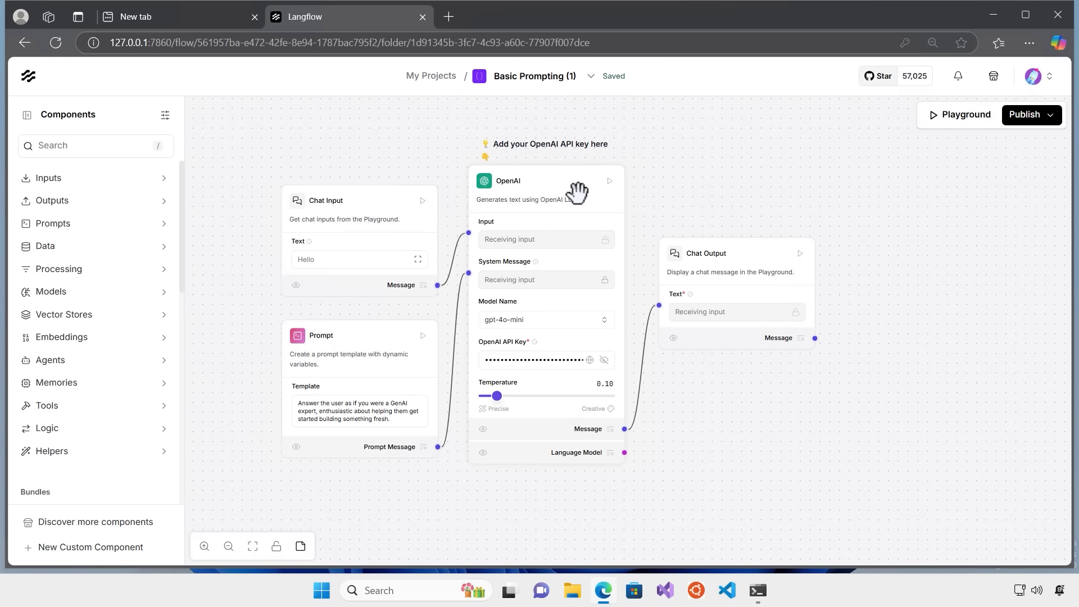
pyautogui.click(609, 181)
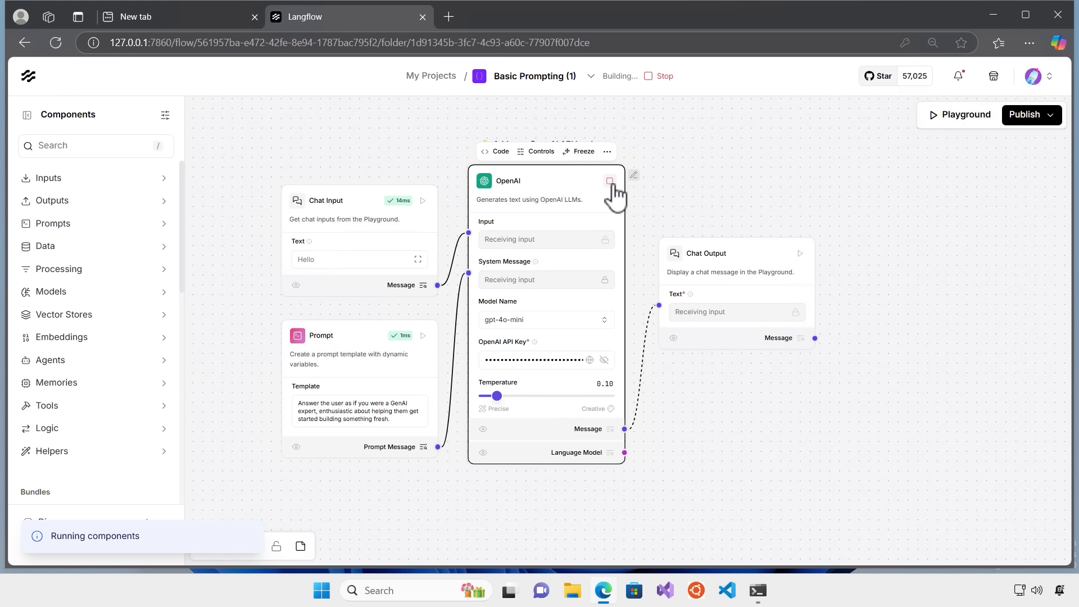
pyautogui.moveTo(587, 184)
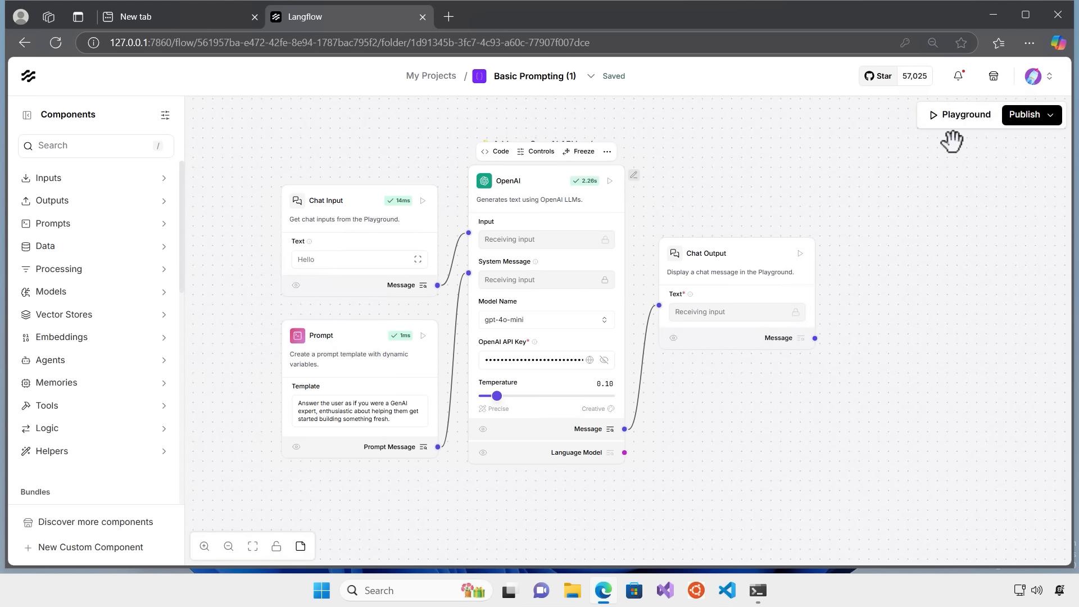
# Send the message "Hi" in the flow's Playground, then close it and dismiss the browser's offer to save a password.
pyautogui.click(966, 118)
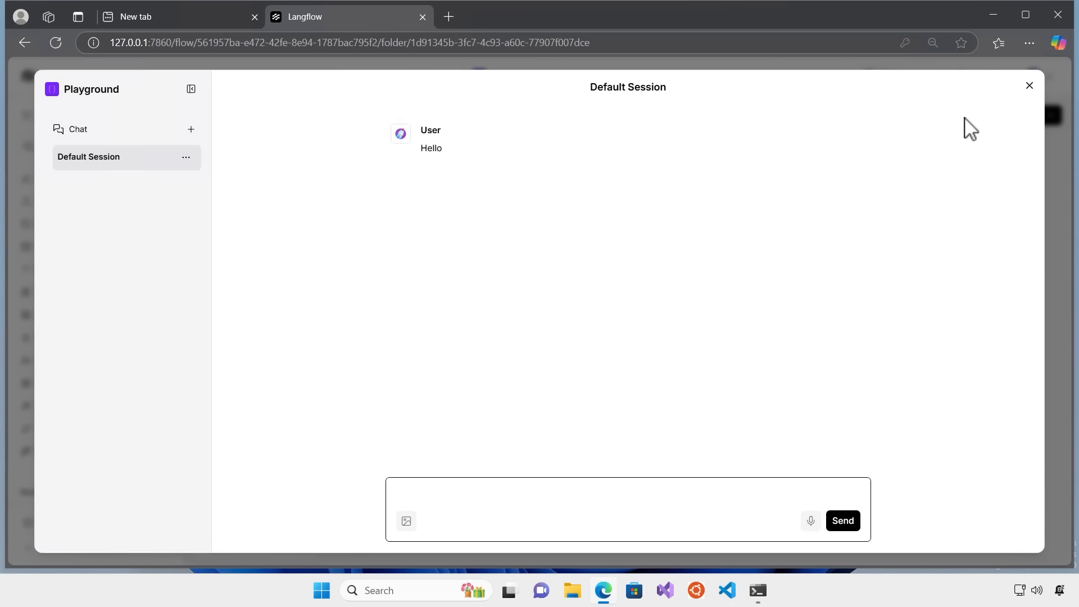
pyautogui.click(571, 487)
pyautogui.write('Hi')
pyautogui.press('Return')
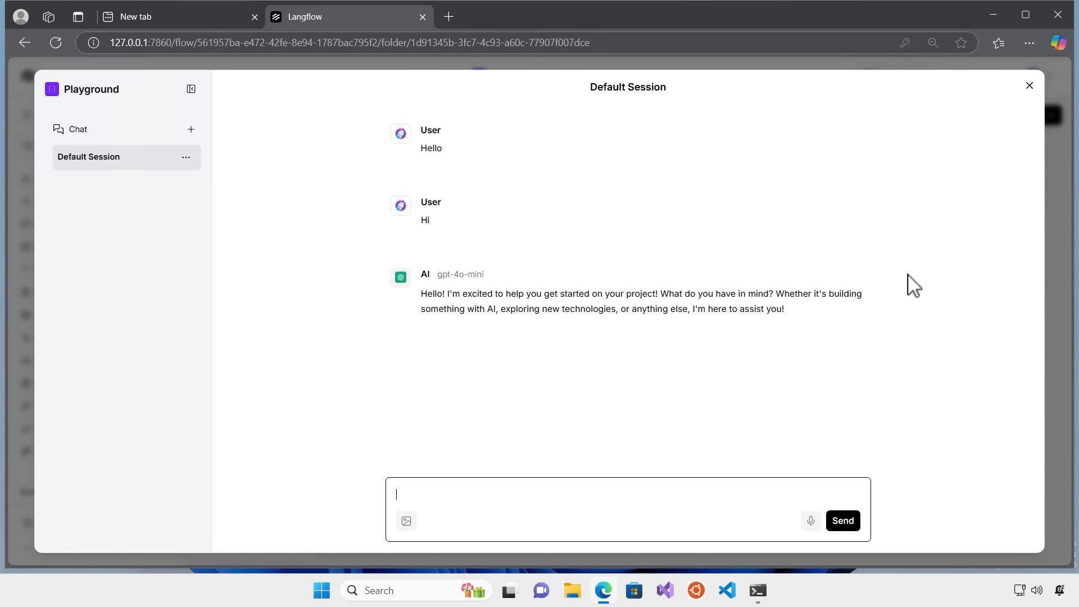
pyautogui.click(1029, 85)
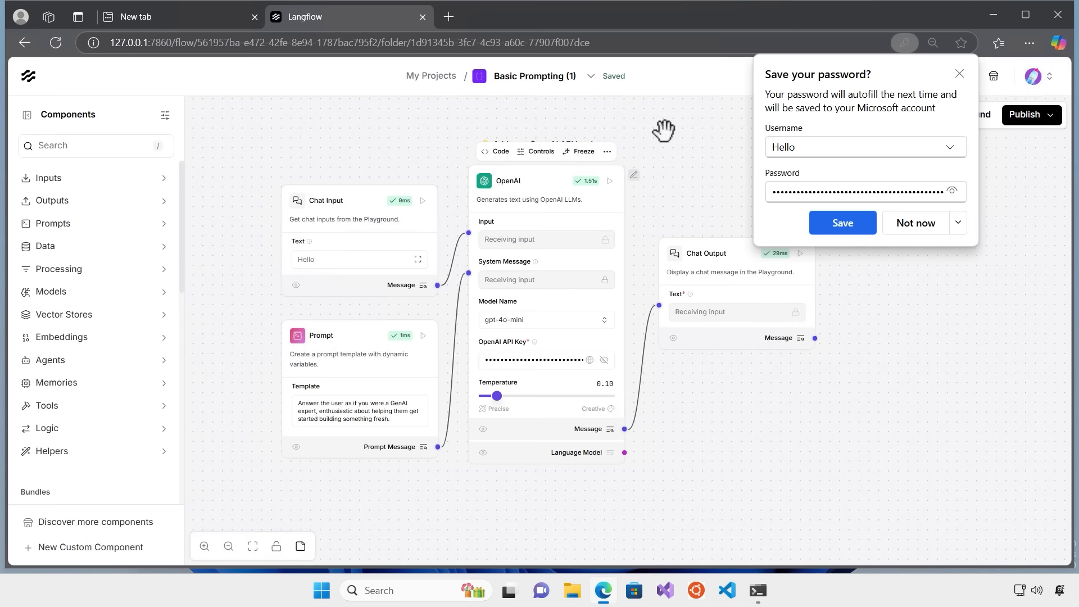
pyautogui.click(959, 73)
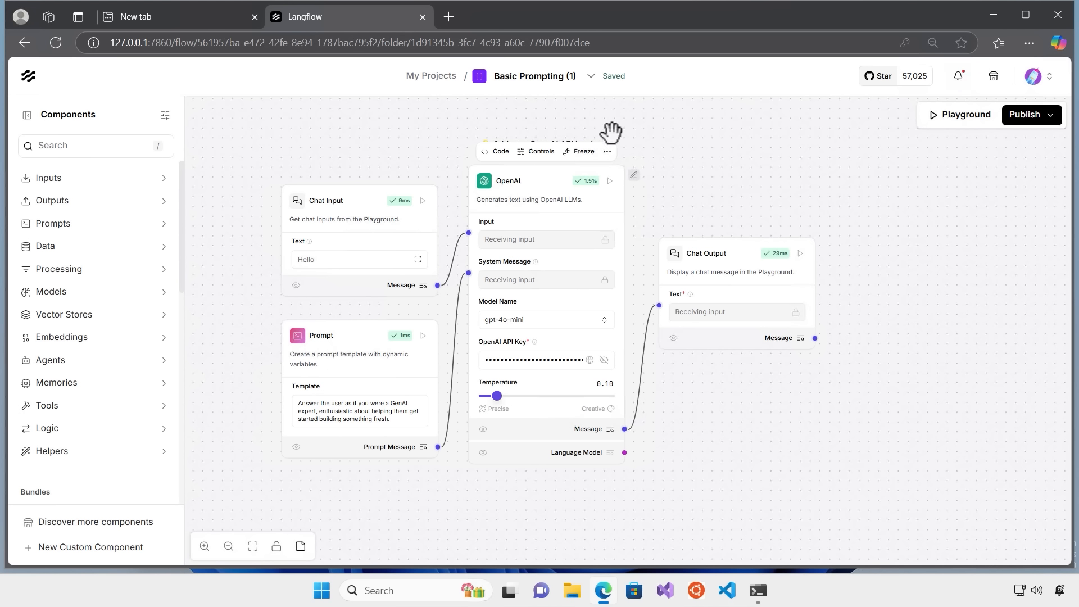
# Look over the available actions for the Basic Prompting (1) flow in My Projects and reopen the flow.
pyautogui.click(441, 78)
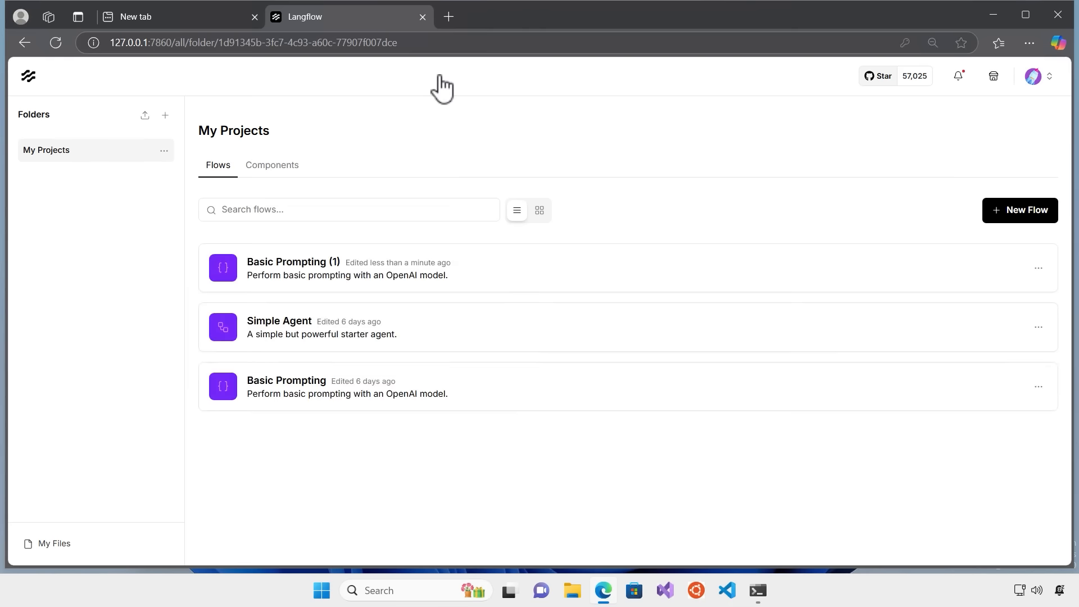
pyautogui.click(1034, 270)
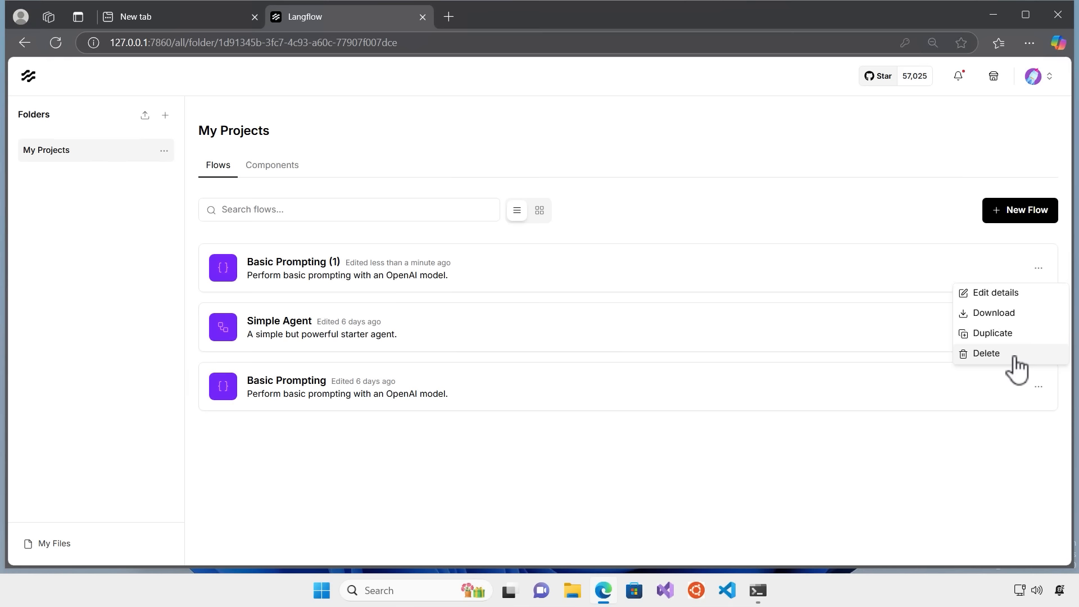
pyautogui.click(515, 274)
pyautogui.click(516, 275)
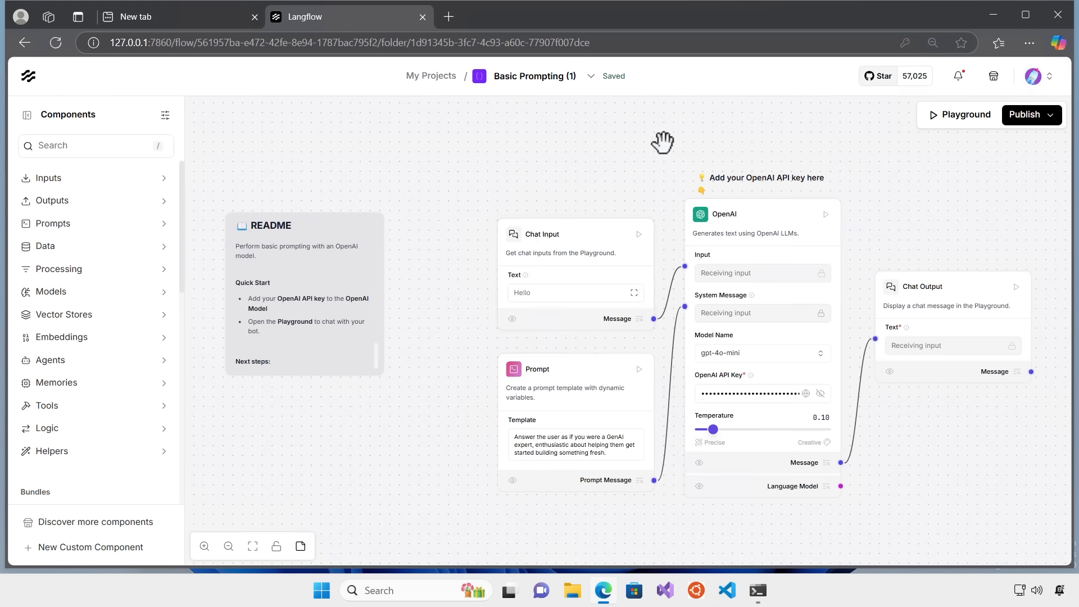
# Inspect the flow's component execution logs, widening the inputs column, and close them.
pyautogui.click(591, 77)
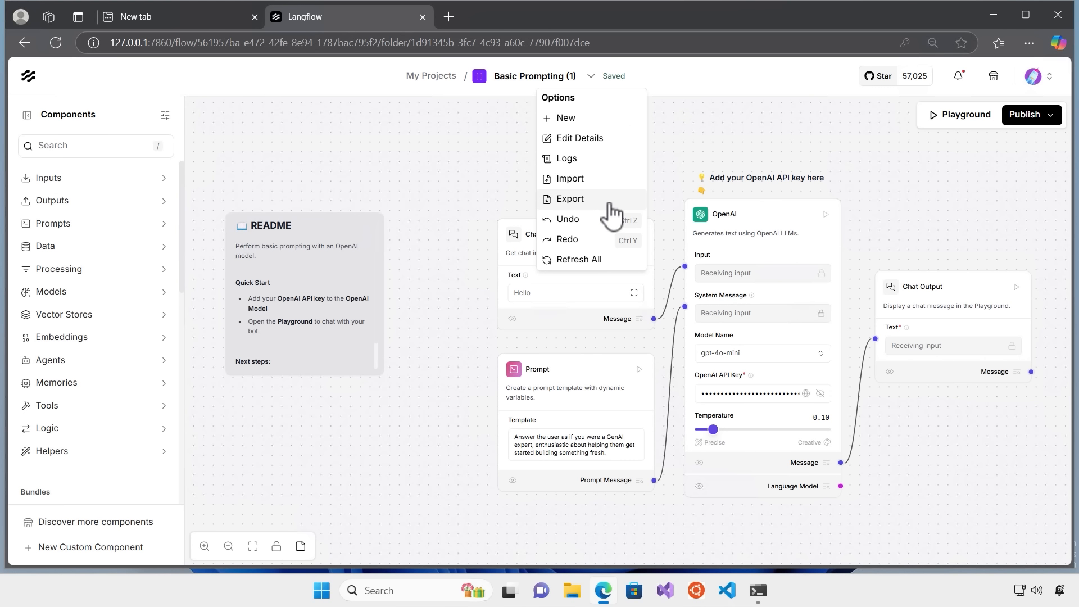
pyautogui.click(583, 159)
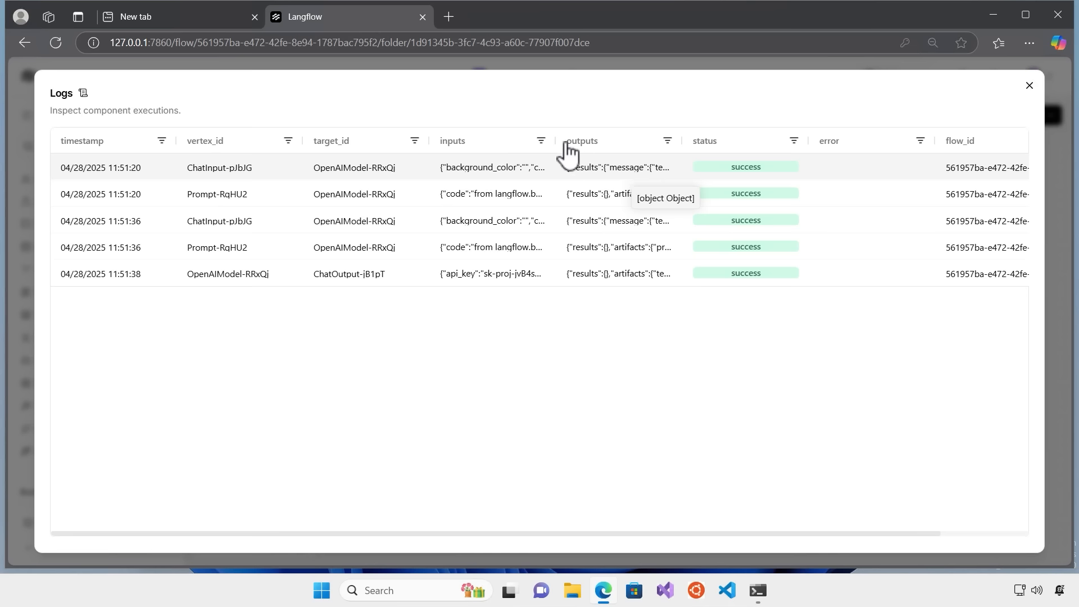
pyautogui.moveTo(555, 135); pyautogui.dragTo(765, 135)
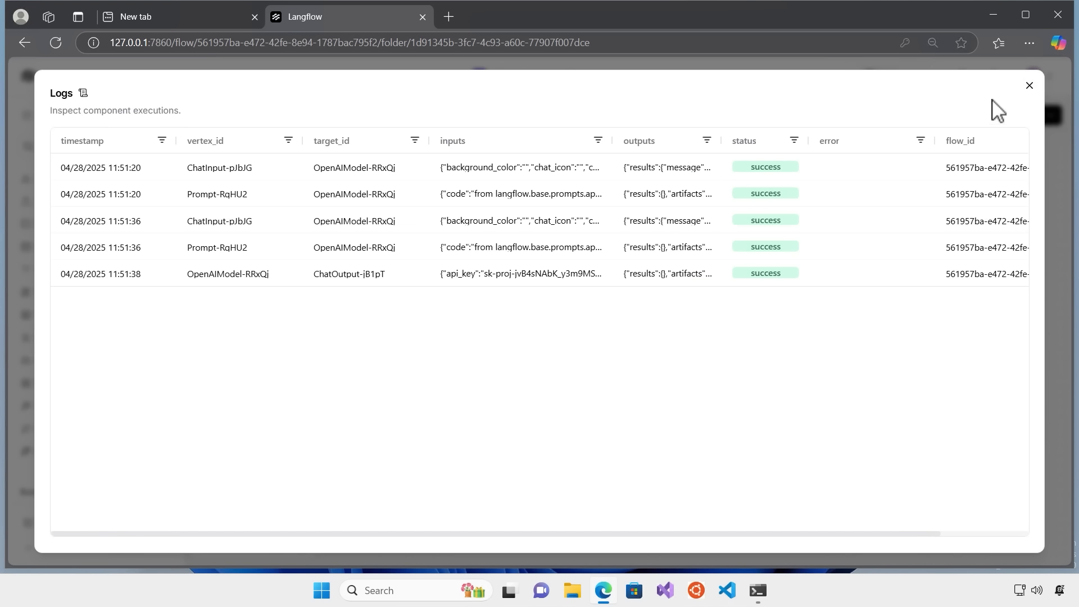
pyautogui.click(1028, 86)
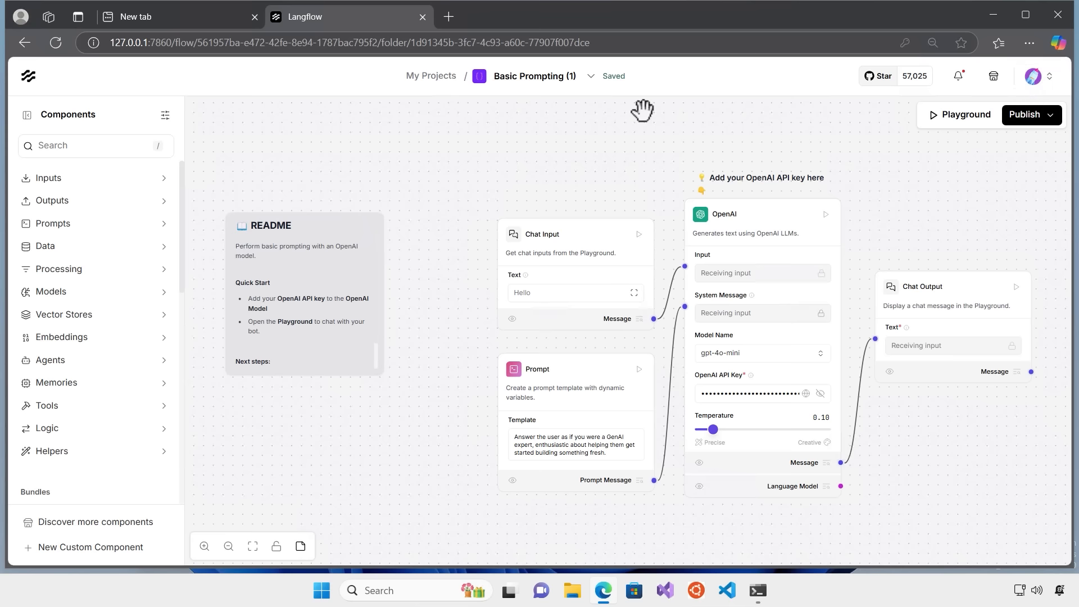
# Return to My Projects and create a new blank flow.
pyautogui.click(430, 76)
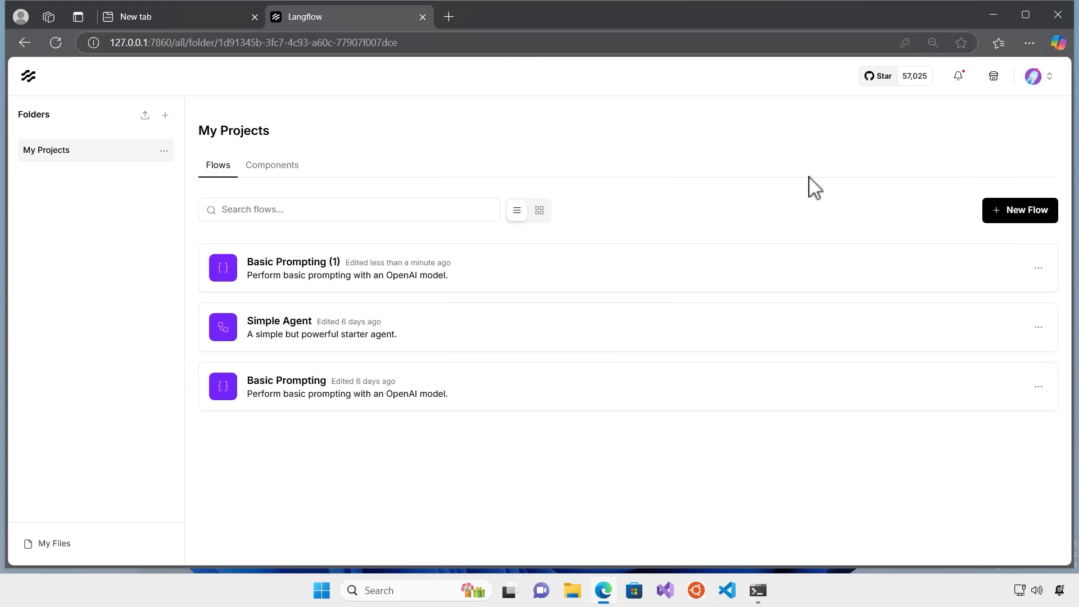
pyautogui.click(1032, 223)
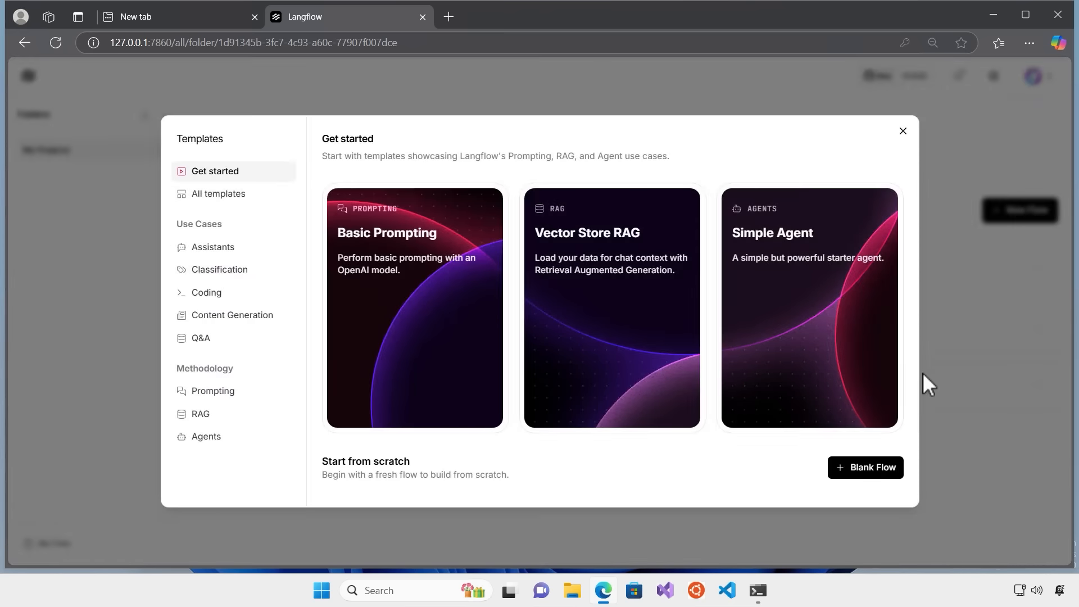
pyautogui.click(876, 482)
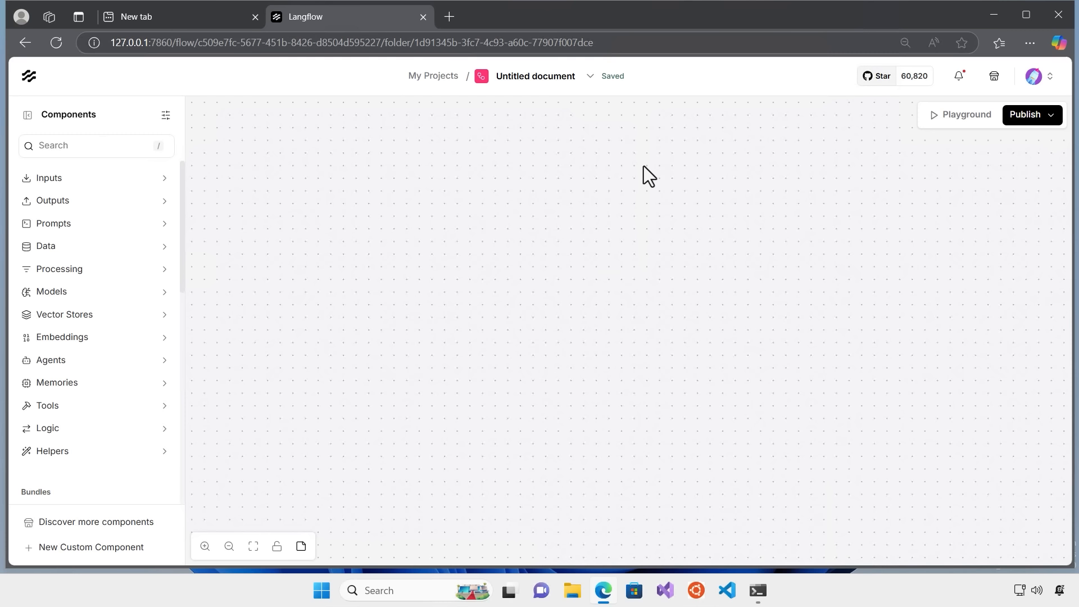
# Import the JSON file Create Vector Database - LangFlow from the Downloads folder into the blank flow and look over its components.
pyautogui.click(590, 79)
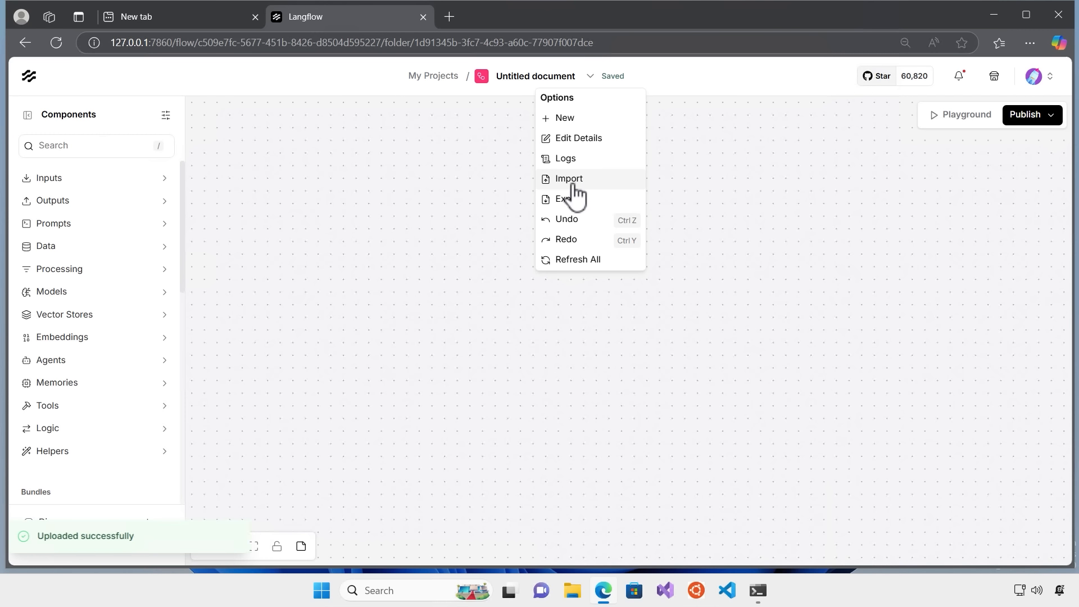
pyautogui.click(582, 180)
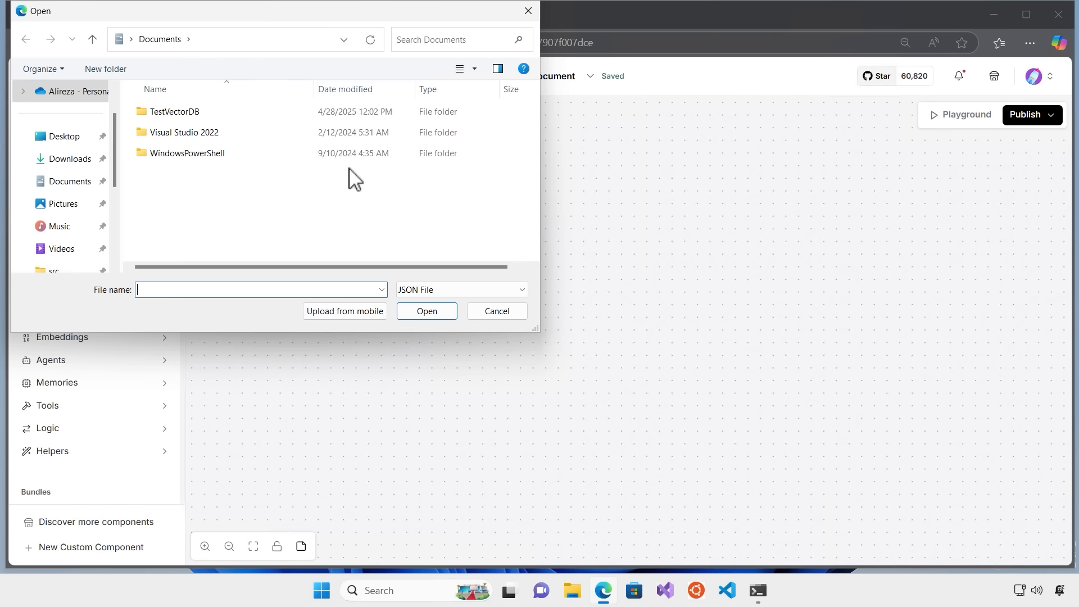
pyautogui.click(65, 160)
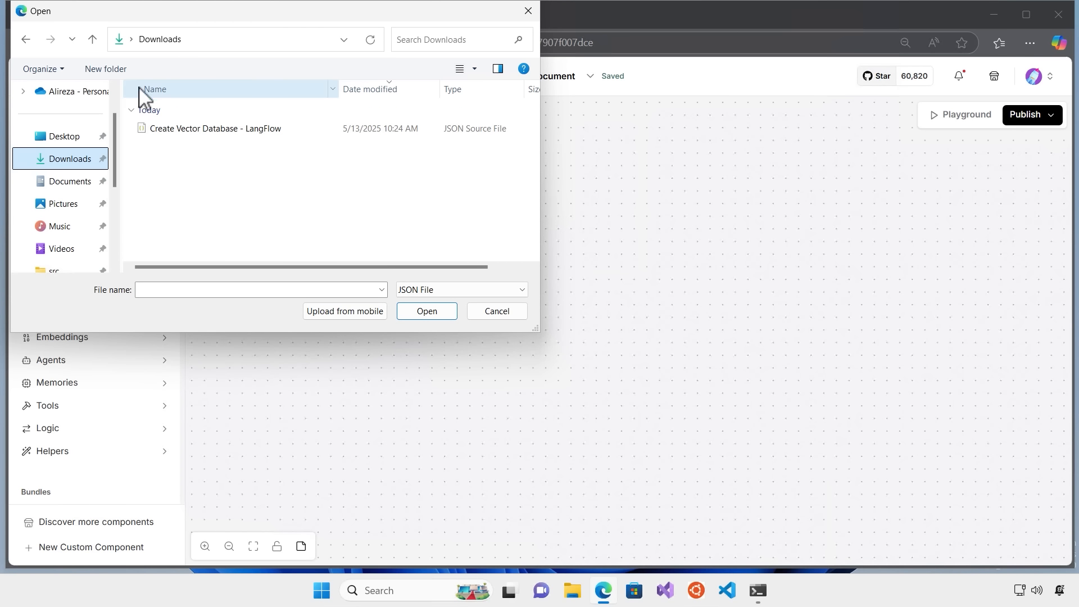
pyautogui.click(203, 130)
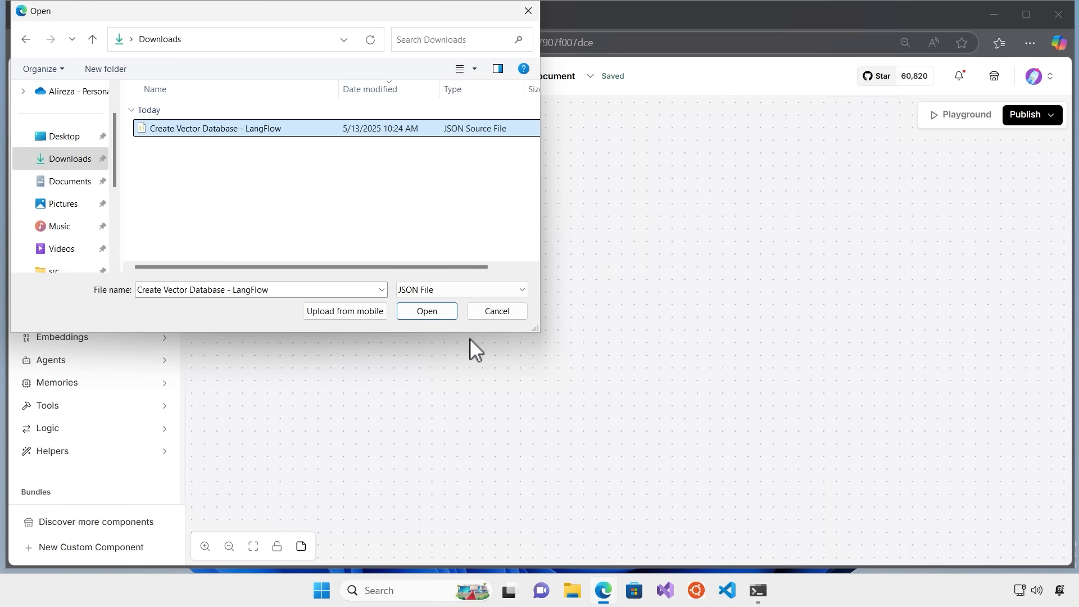
pyautogui.click(441, 314)
pyautogui.scroll(-5, 378, 342)
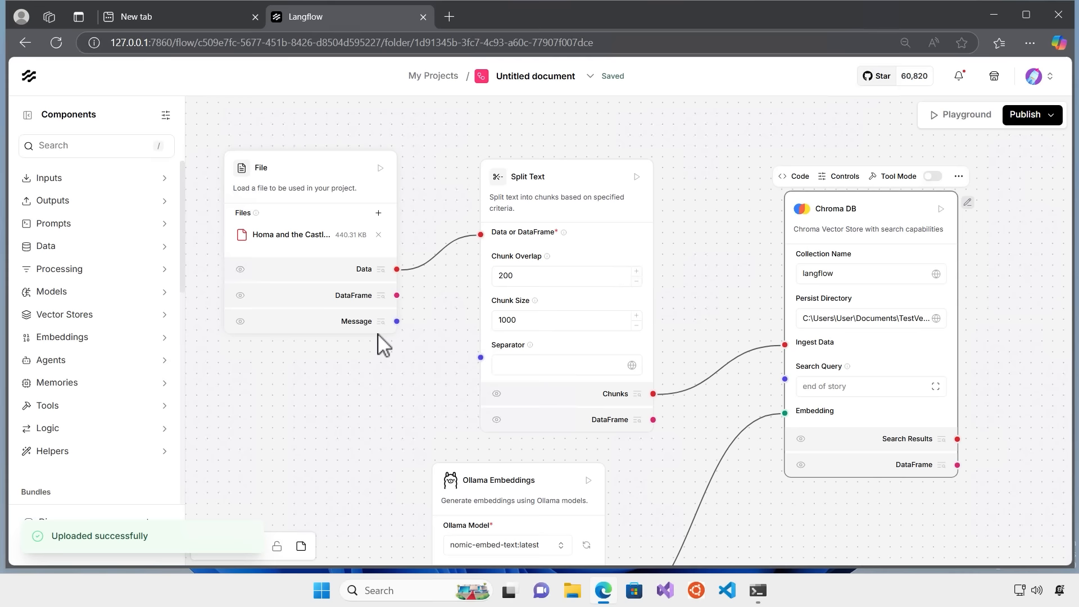
pyautogui.moveTo(710, 502); pyautogui.dragTo(749, 428)
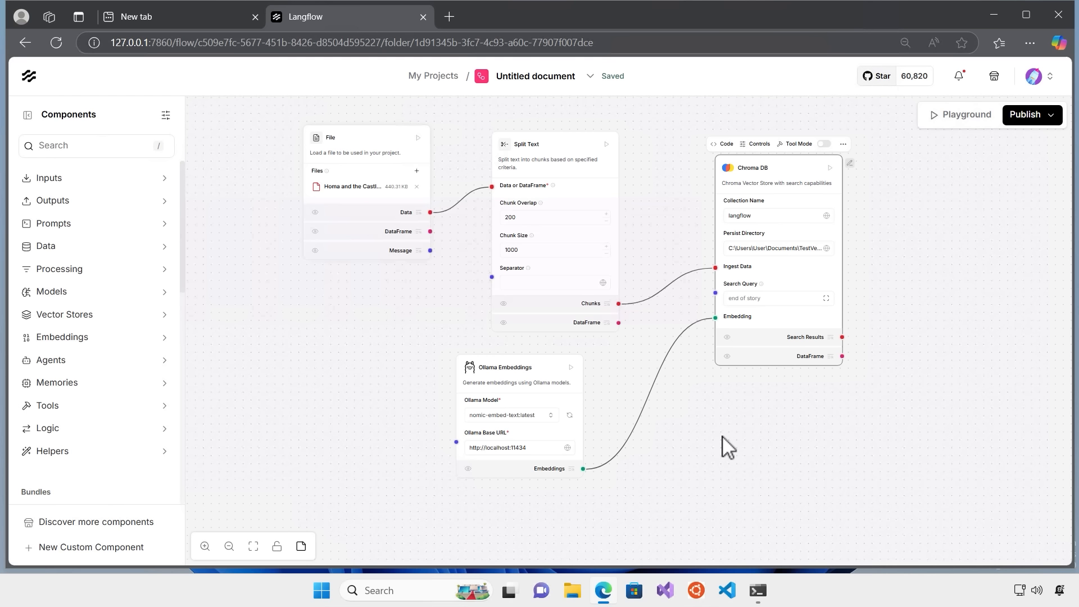
# Go back to My Projects and start another flow from scratch with Blank Flow.
pyautogui.click(431, 76)
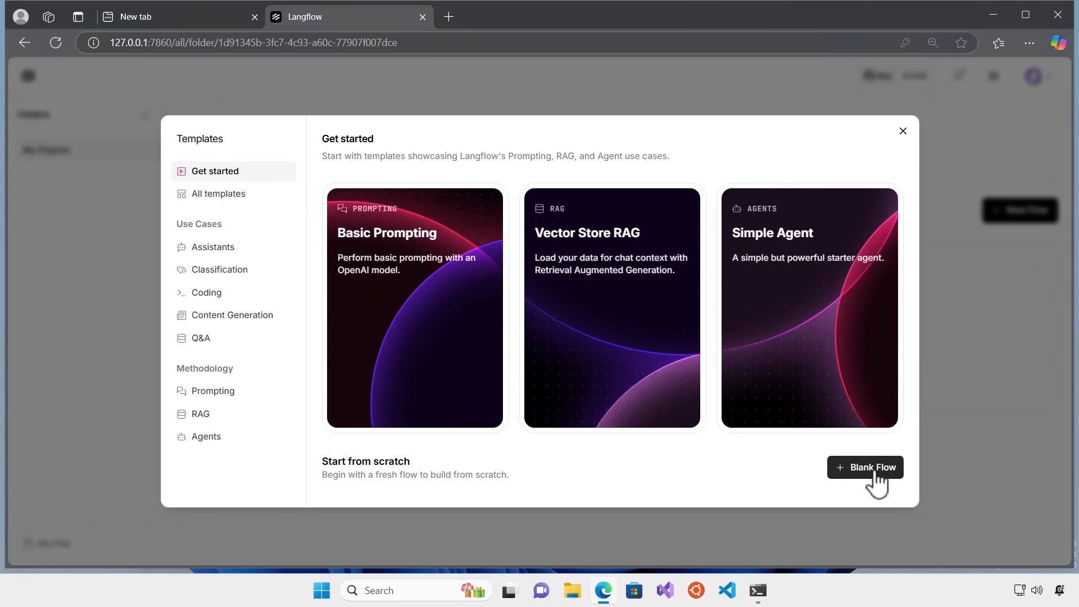
pyautogui.click(872, 469)
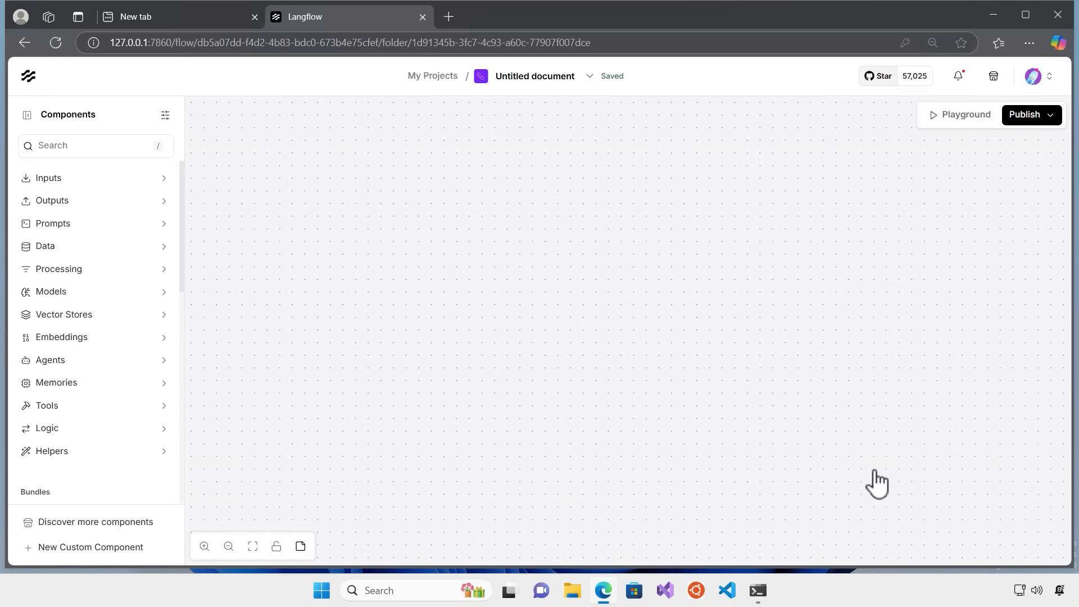
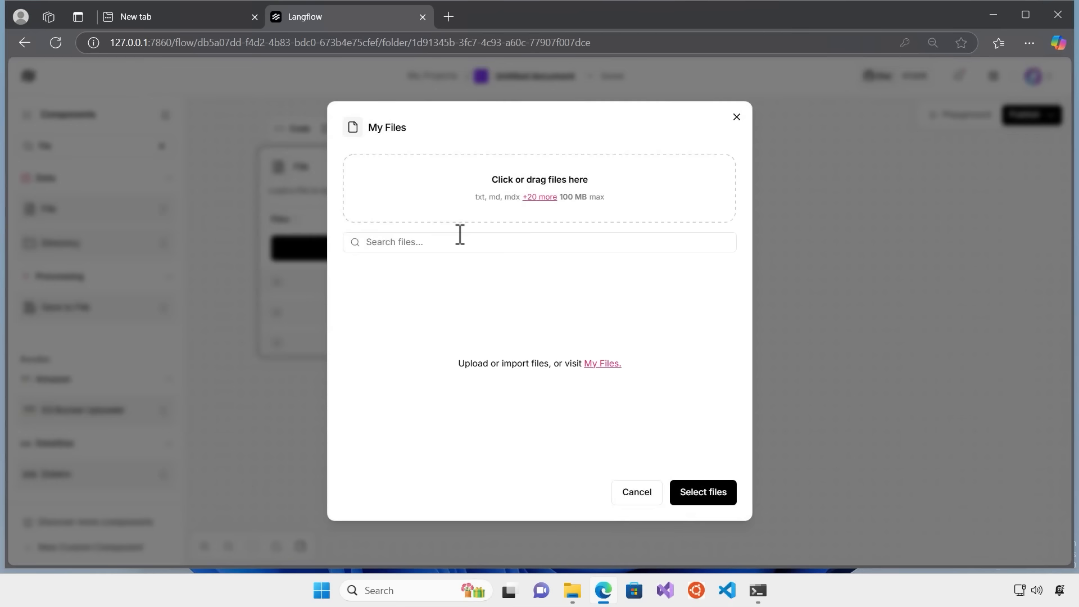
# Upload Homa and the Castle of Laughing Wings.pdf from the Documents folder to My Files through the File component.
pyautogui.click(568, 180)
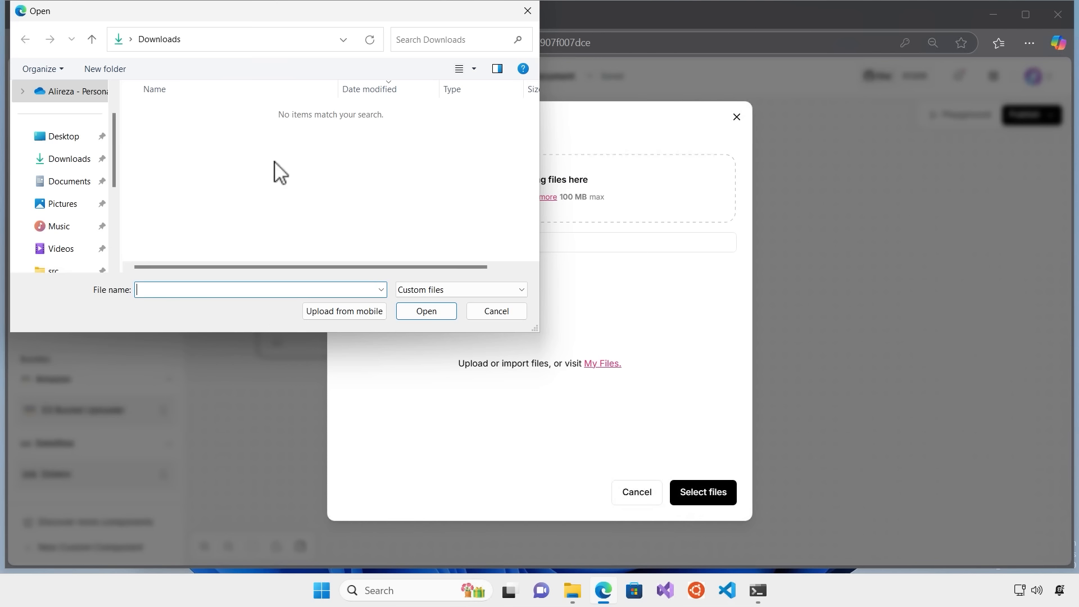
pyautogui.click(85, 182)
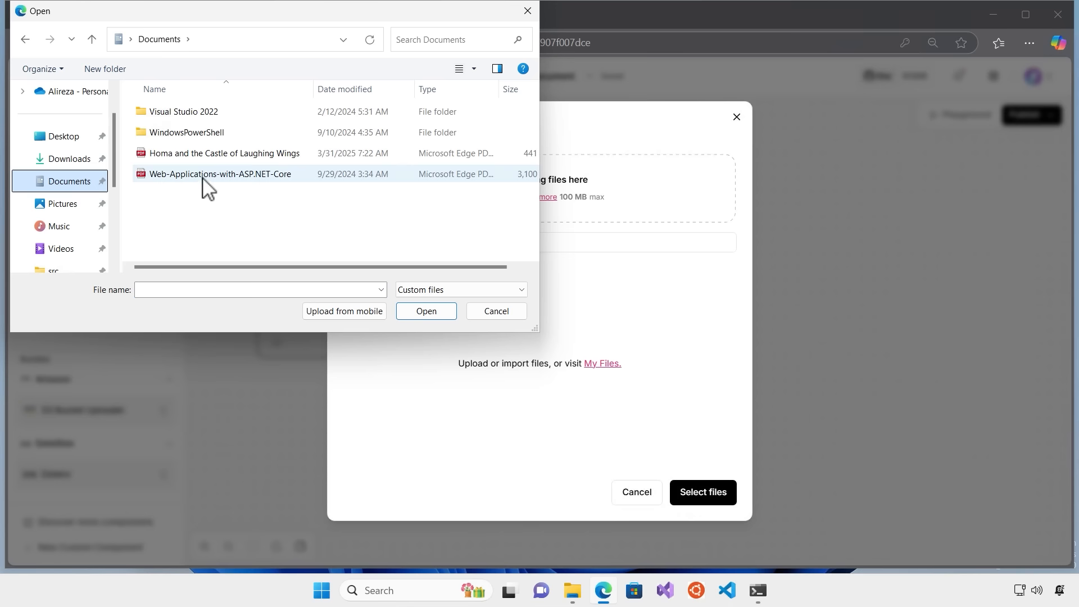
pyautogui.click(220, 154)
pyautogui.click(417, 312)
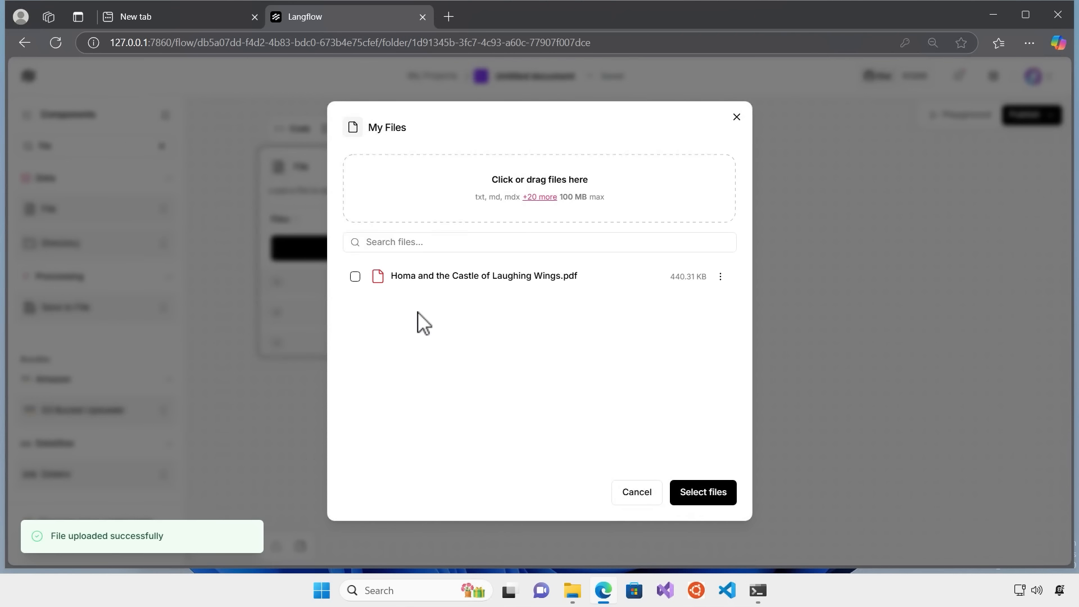
pyautogui.click(706, 495)
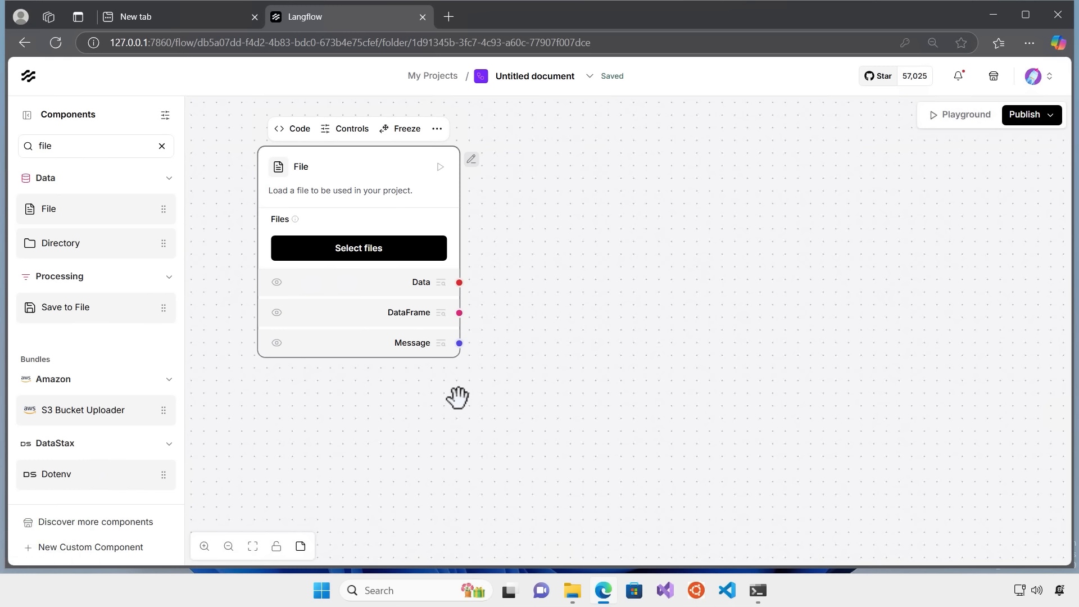
# Search the components for "split" and add a Split Text component to the right of the repositioned File component.
pyautogui.moveTo(359, 150); pyautogui.dragTo(374, 169)
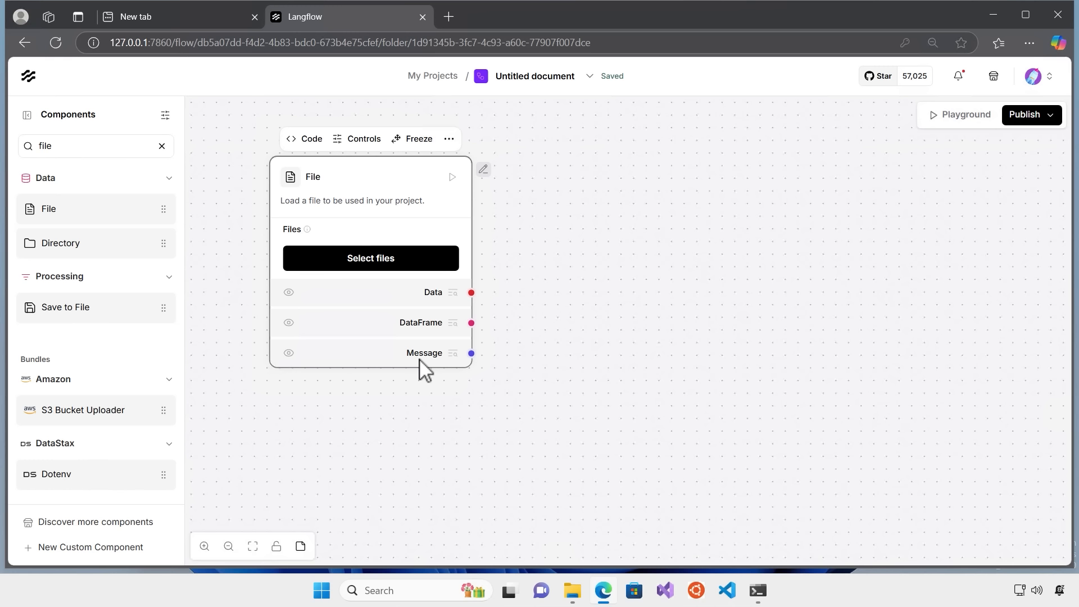
pyautogui.moveTo(416, 169); pyautogui.dragTo(409, 172)
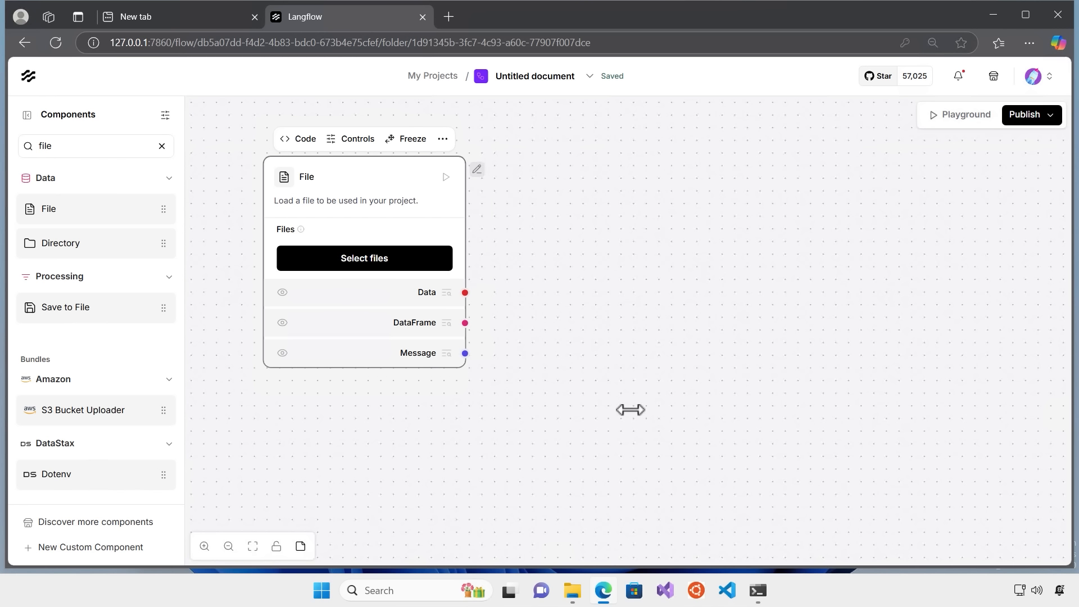
pyautogui.click(69, 150)
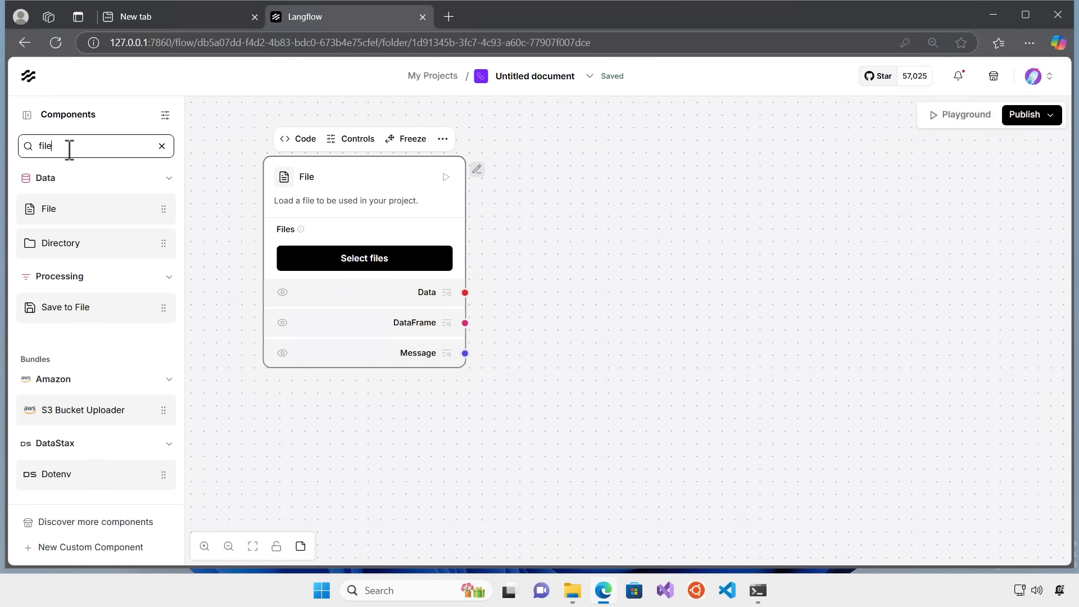
pyautogui.write('split')
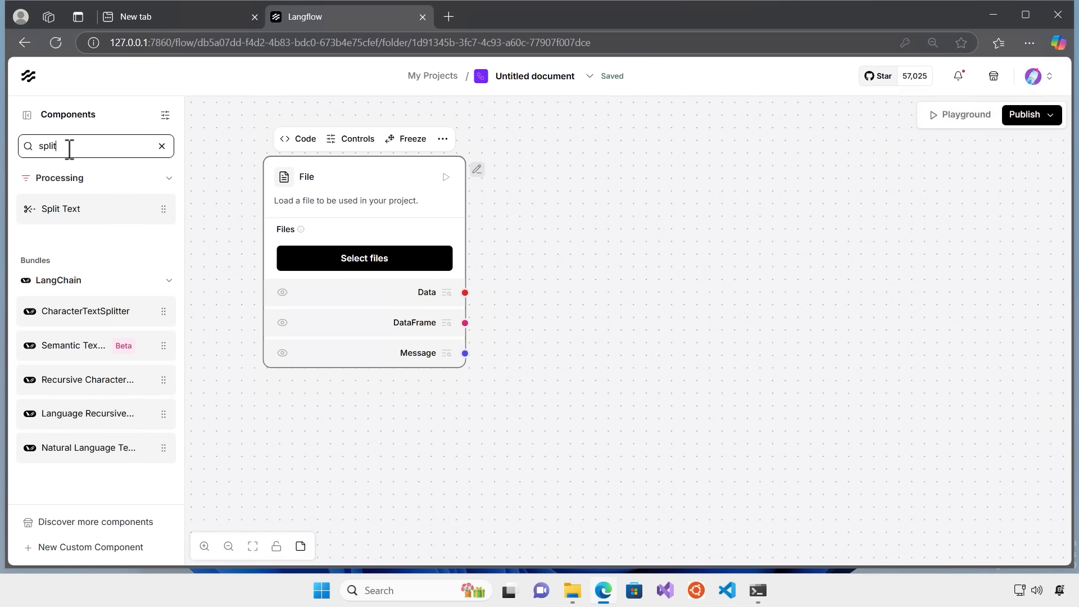
pyautogui.moveTo(22, 210); pyautogui.dragTo(551, 298)
pyautogui.moveTo(624, 295); pyautogui.dragTo(645, 216)
pyautogui.moveTo(399, 169); pyautogui.dragTo(383, 147)
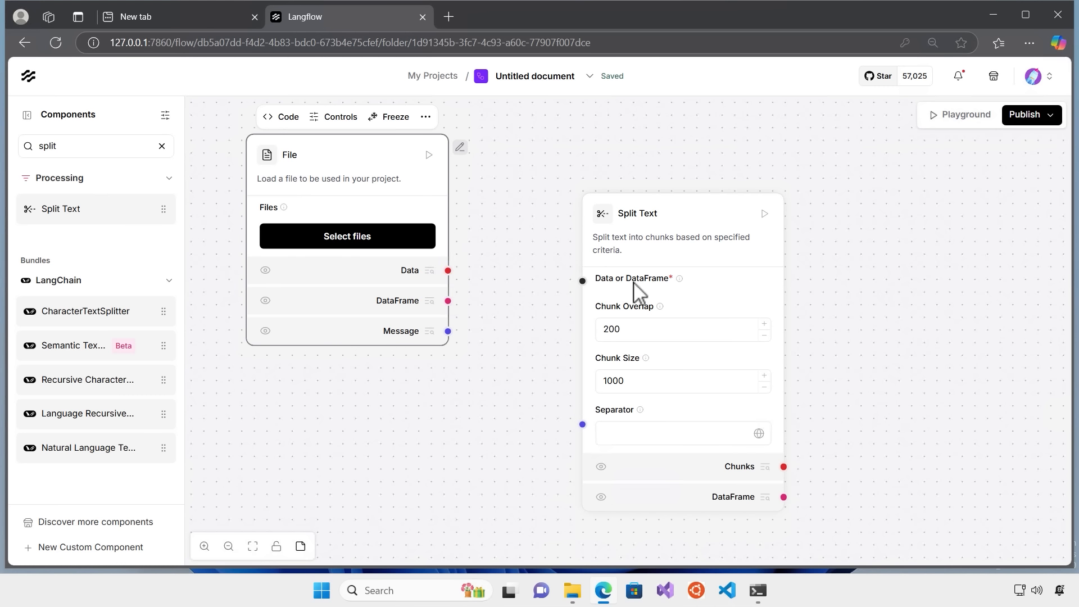
# Connect the File component's Data output to Split Text's Data or DataFrame input and line Split Text up beside File.
pyautogui.moveTo(447, 269); pyautogui.dragTo(582, 281)
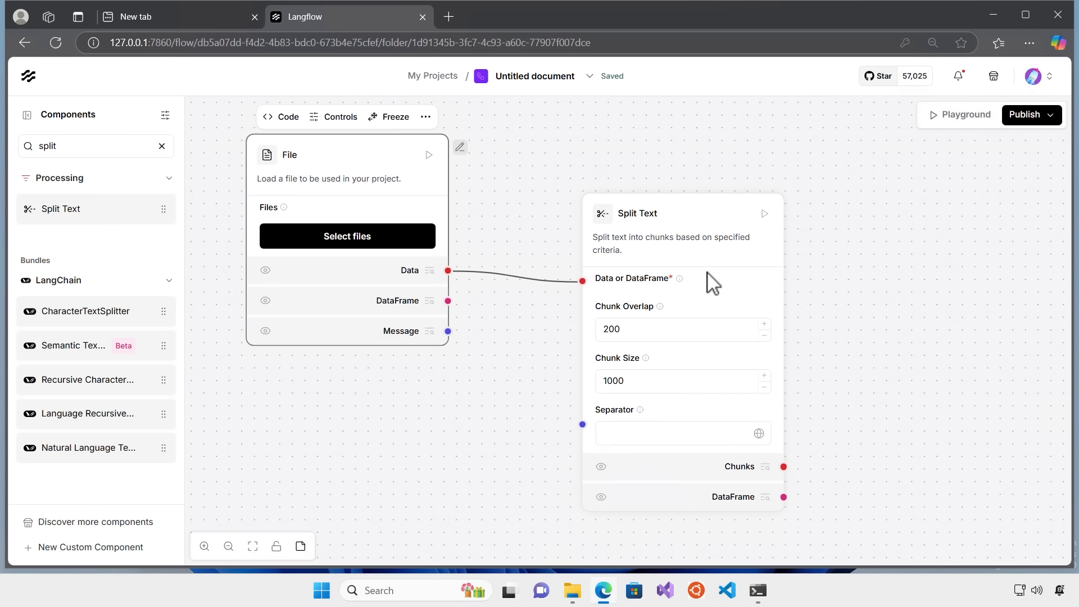
pyautogui.moveTo(693, 215); pyautogui.dragTo(662, 158)
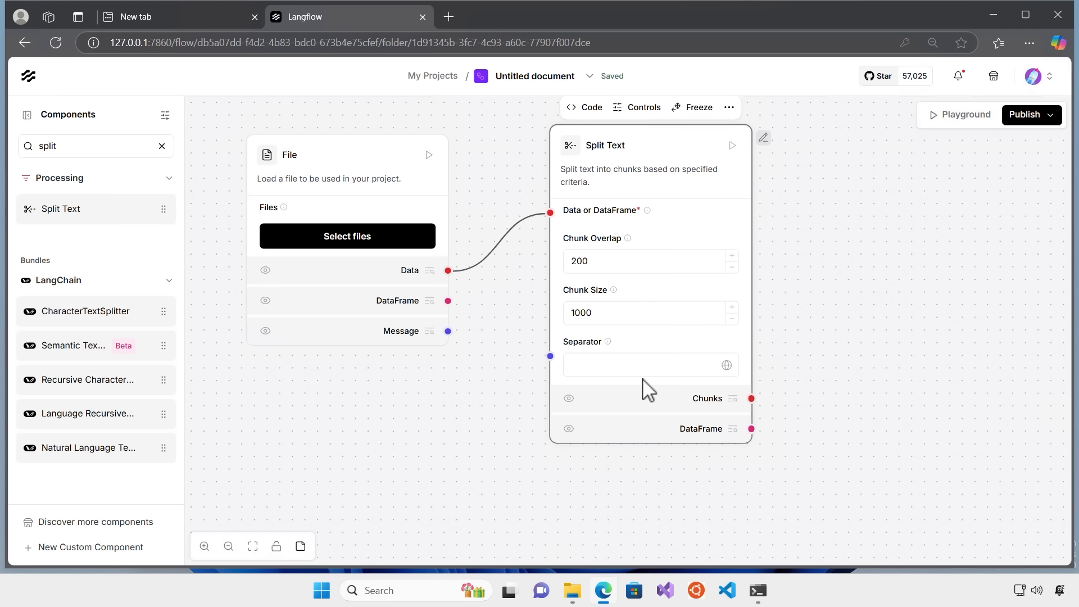
pyautogui.moveTo(665, 130); pyautogui.dragTo(669, 162)
pyautogui.click(807, 241)
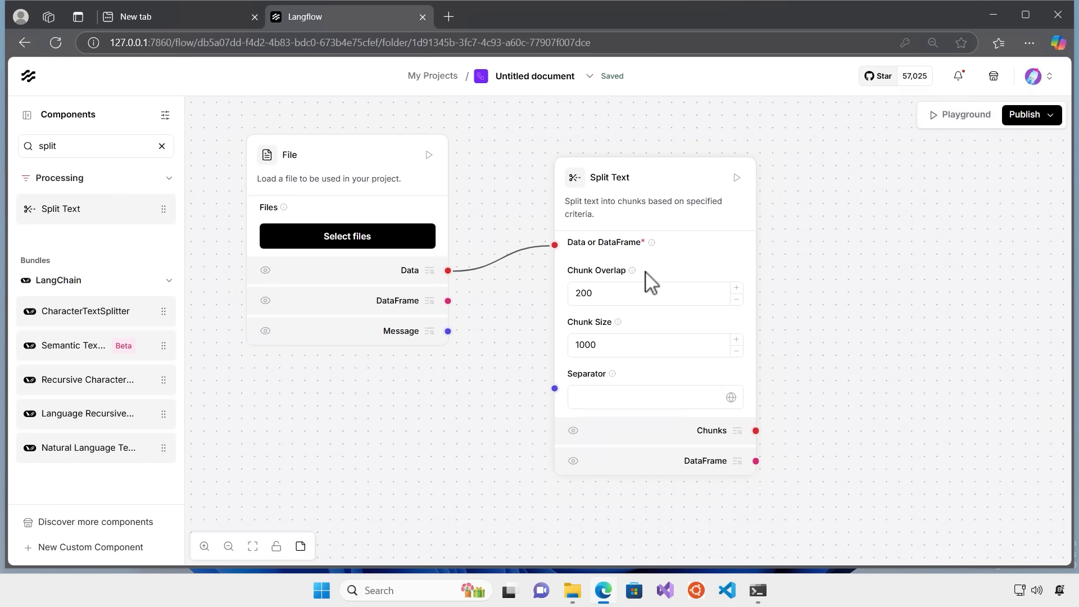
pyautogui.moveTo(634, 272)
pyautogui.moveTo(565, 267); pyautogui.dragTo(557, 255)
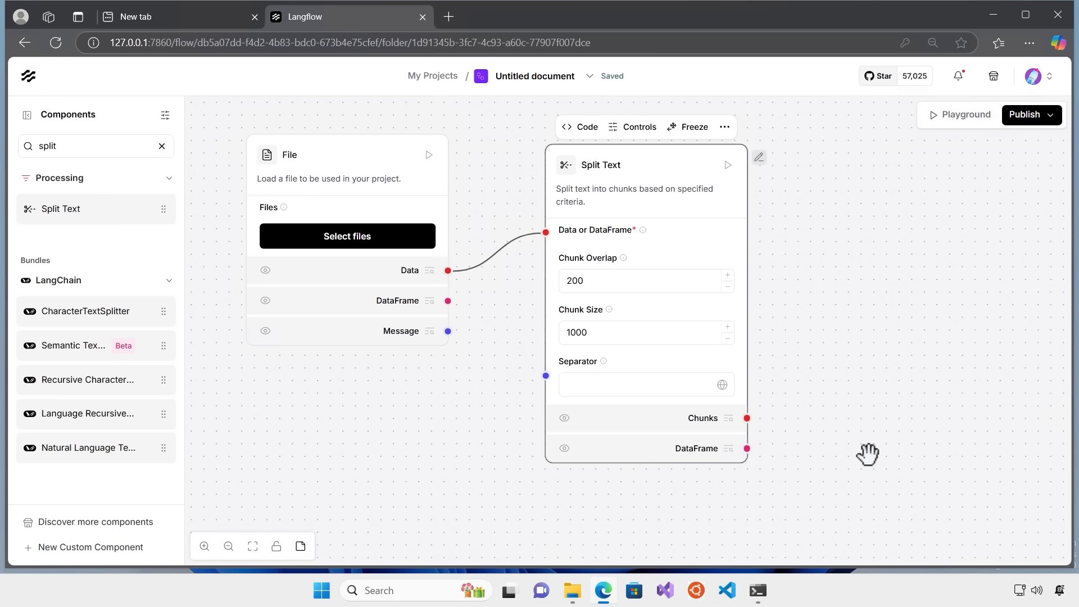
# Select Homa and the Castle of Laughing Wings.pdf as the File component's file and run the component.
pyautogui.click(429, 155)
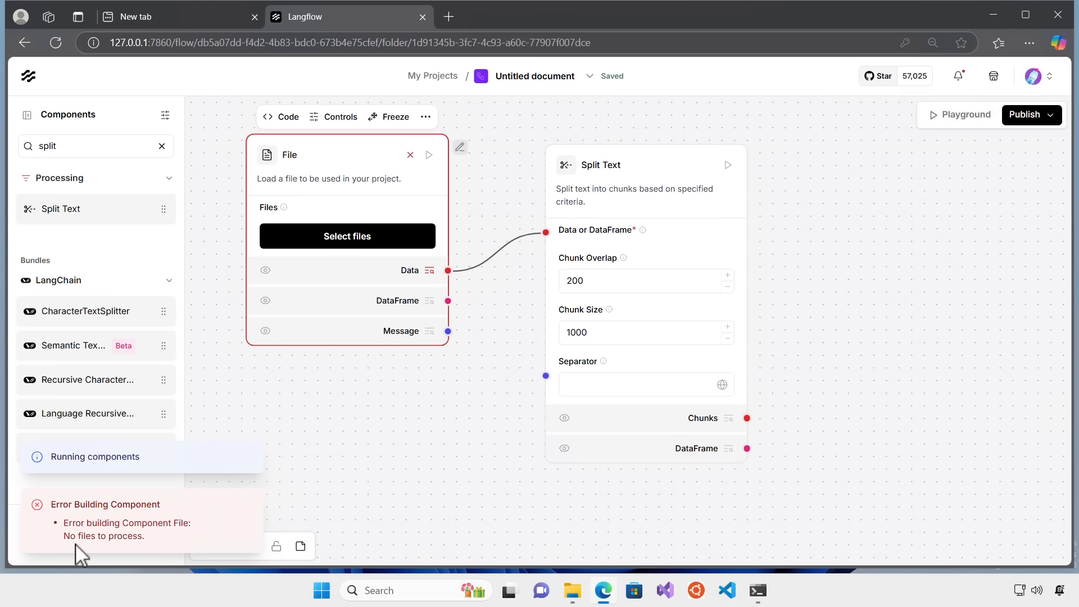
pyautogui.click(337, 238)
pyautogui.click(355, 276)
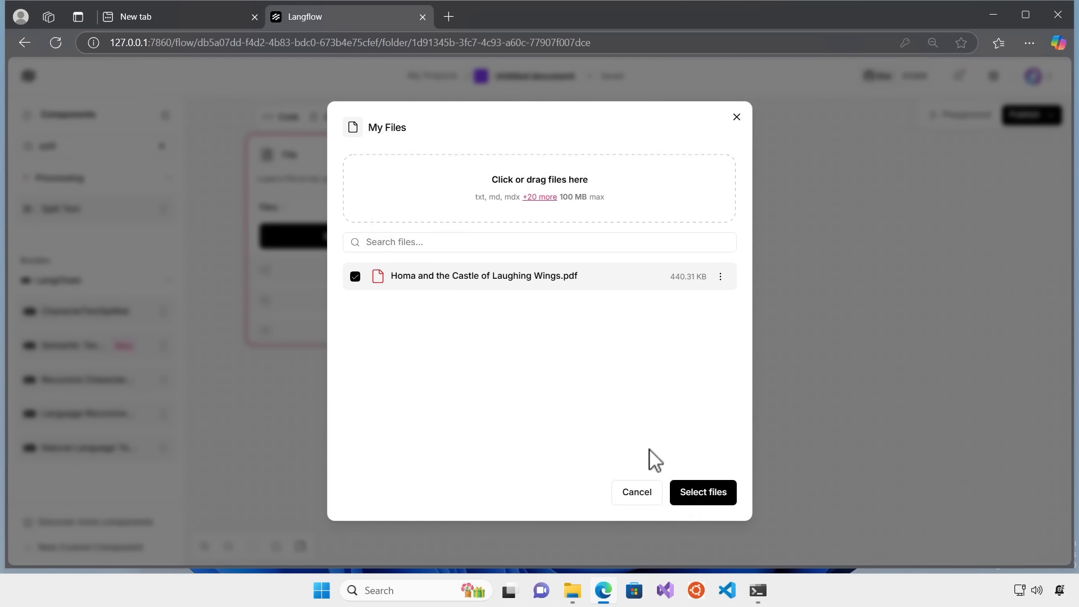
pyautogui.click(701, 502)
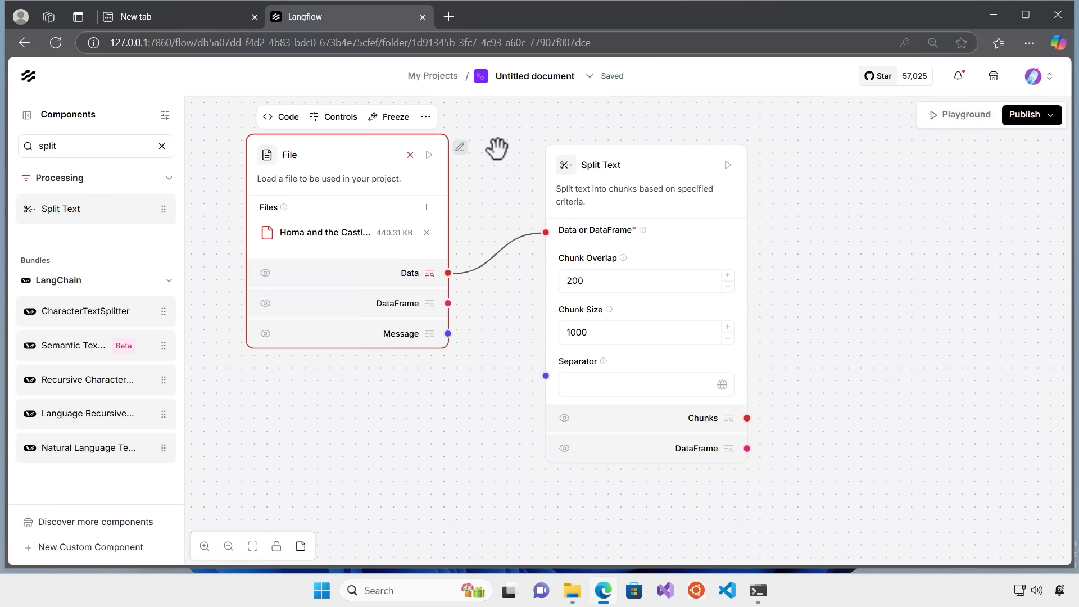
pyautogui.click(428, 155)
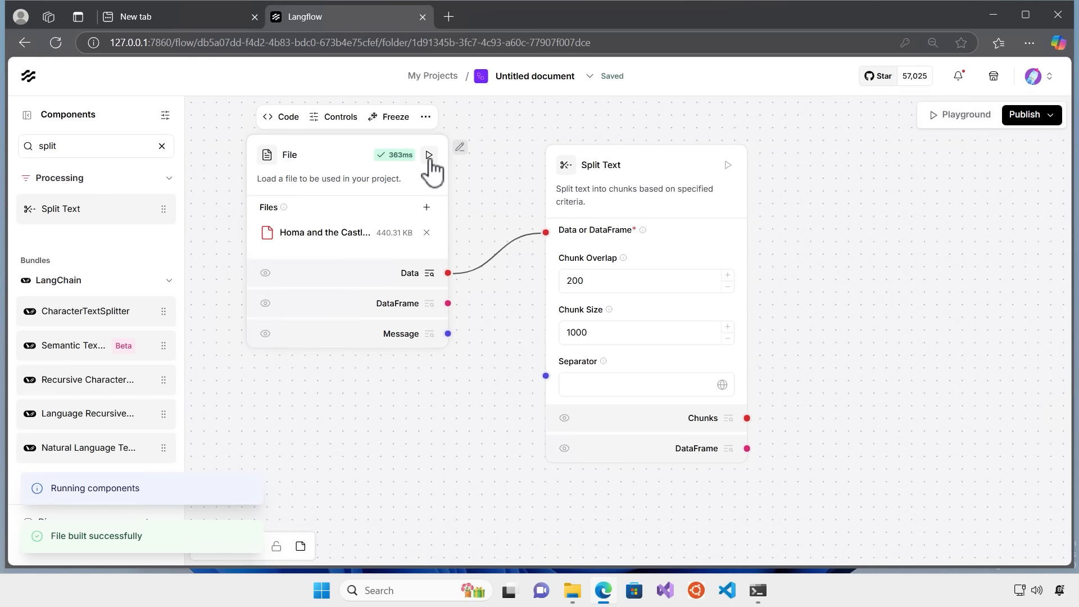
# Inspect the text in the File component's Data output and close the output view.
pyautogui.moveTo(402, 168)
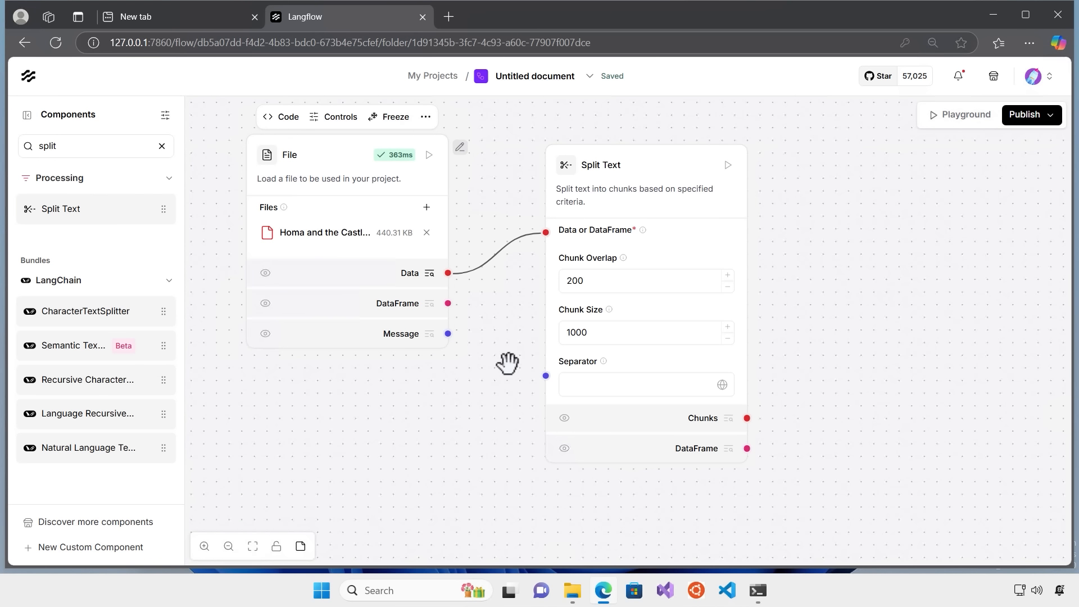
pyautogui.click(429, 275)
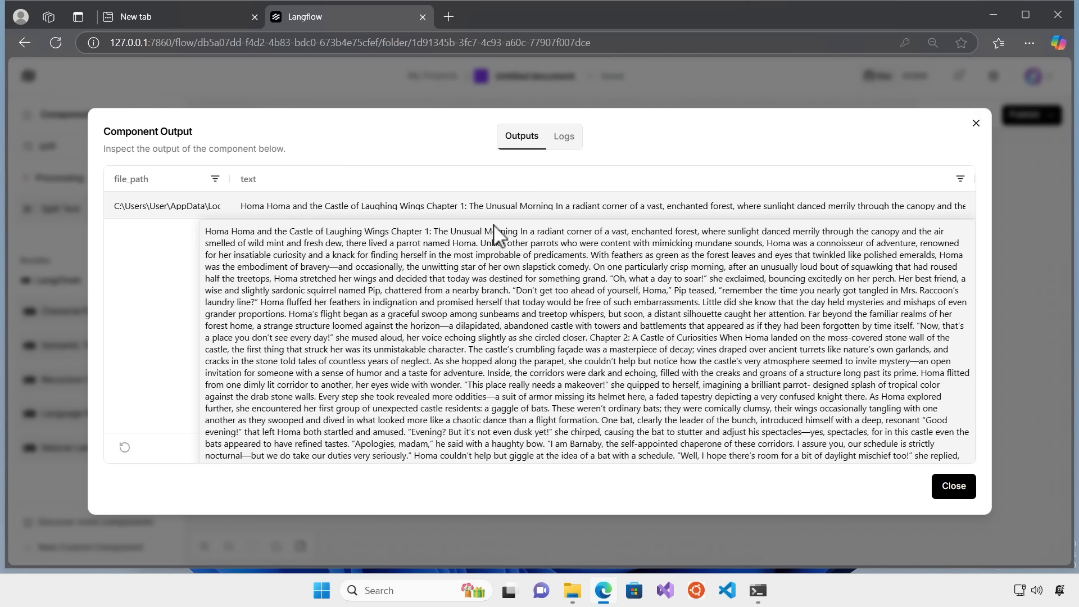
pyautogui.click(976, 125)
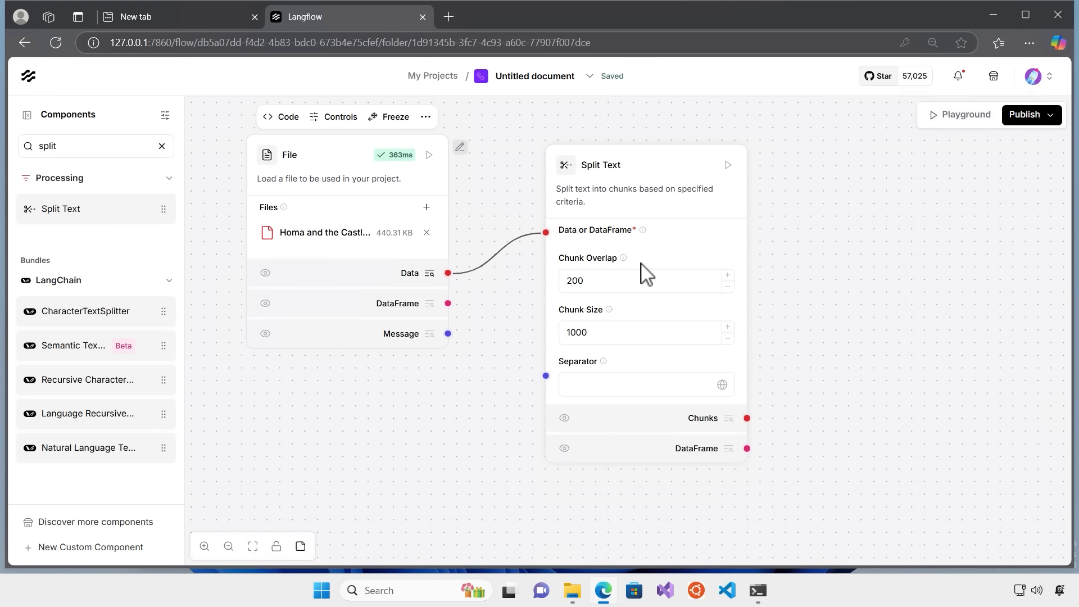
# Run the Split Text component and inspect its Chunks output through to the last row, then close it.
pyautogui.click(728, 165)
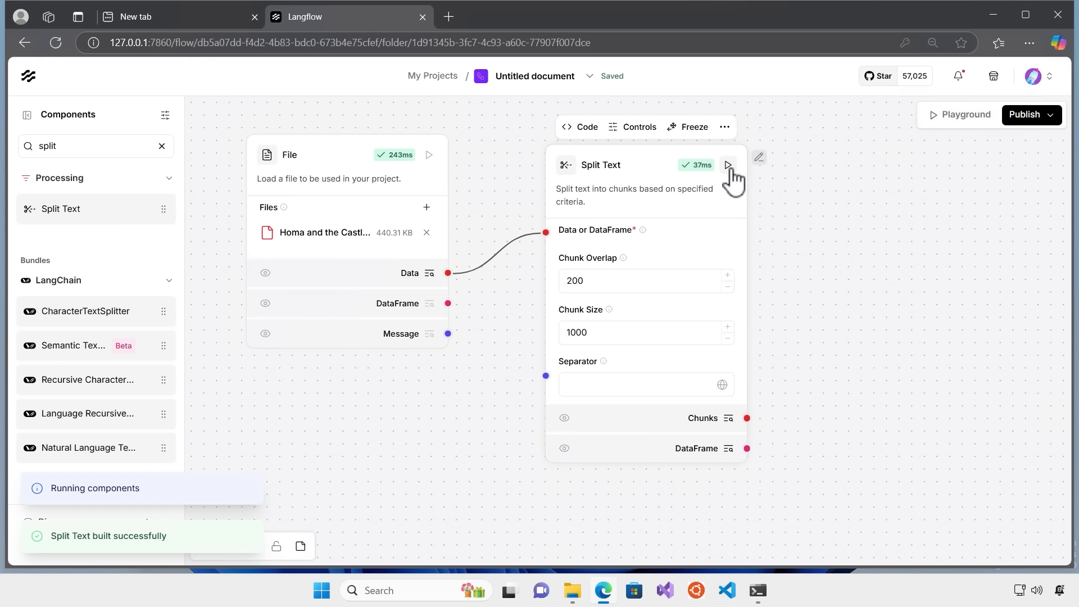
pyautogui.click(729, 418)
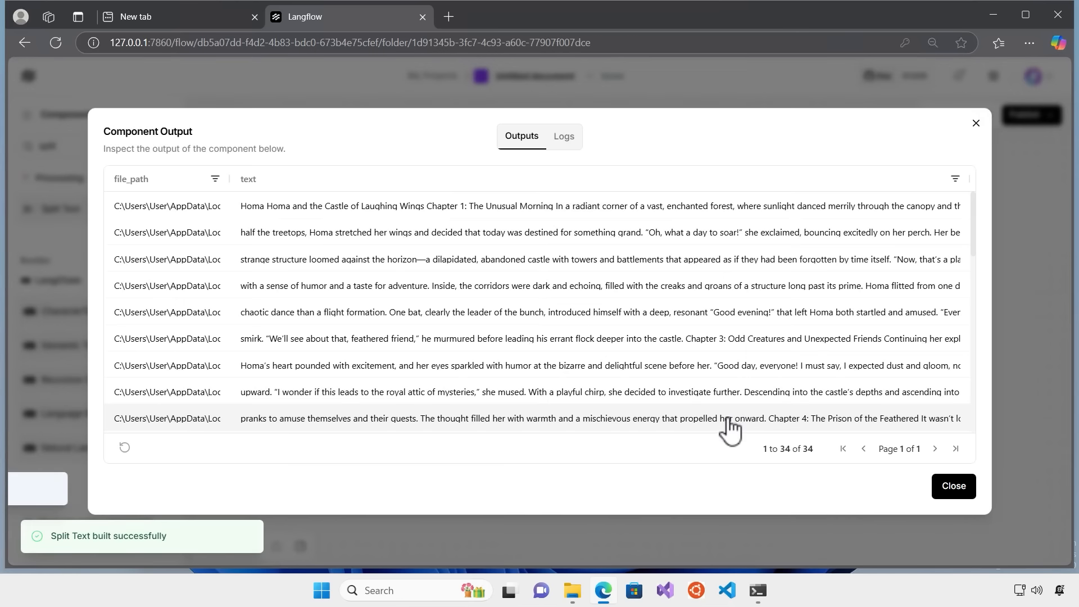
pyautogui.moveTo(975, 204); pyautogui.dragTo(971, 410)
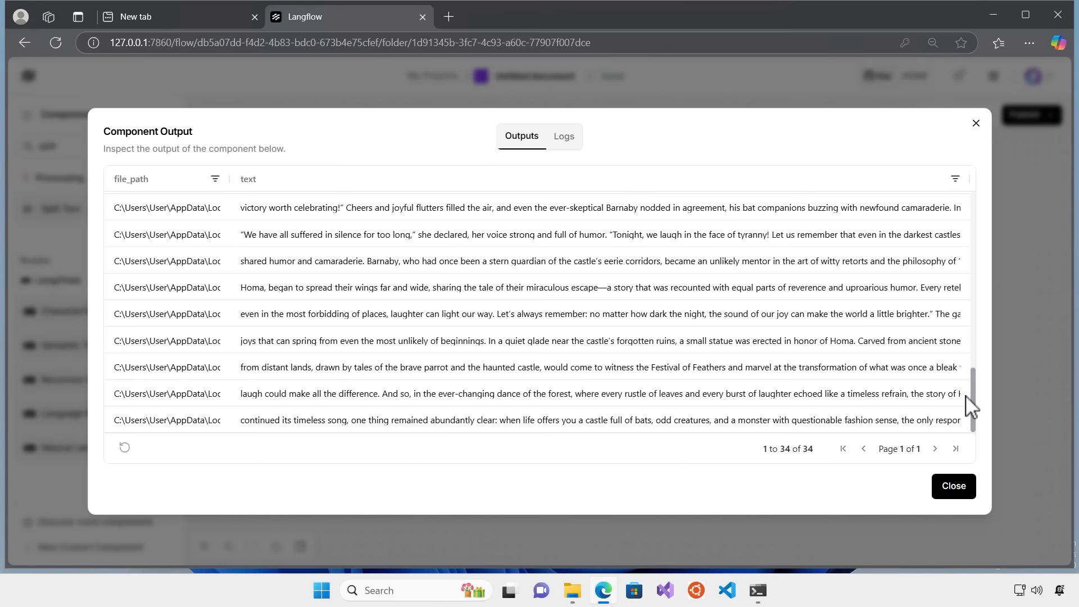
pyautogui.click(955, 493)
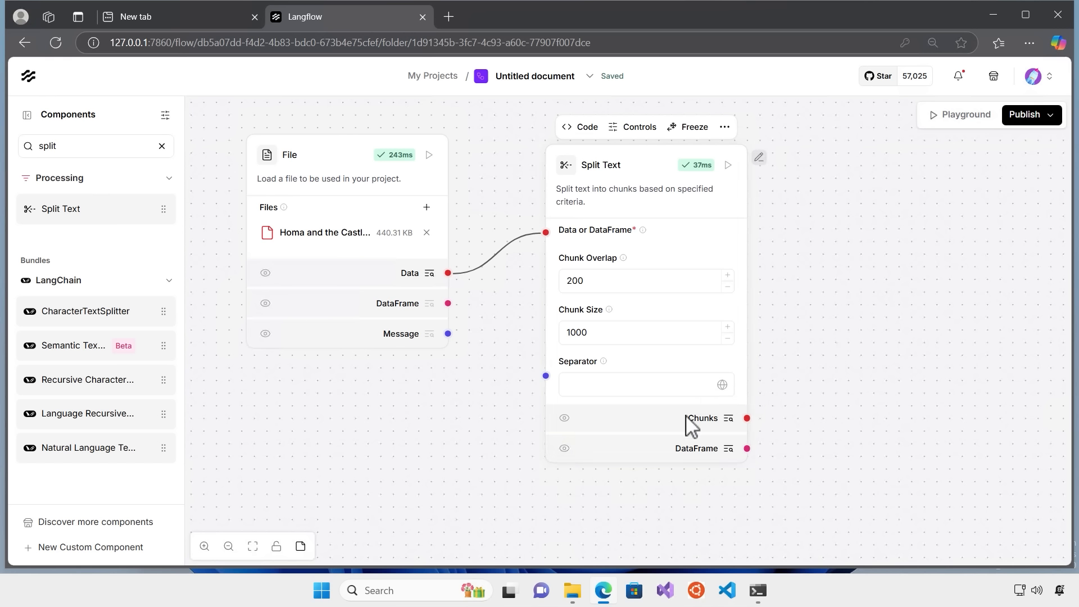
pyautogui.scroll(-2, 411, 393)
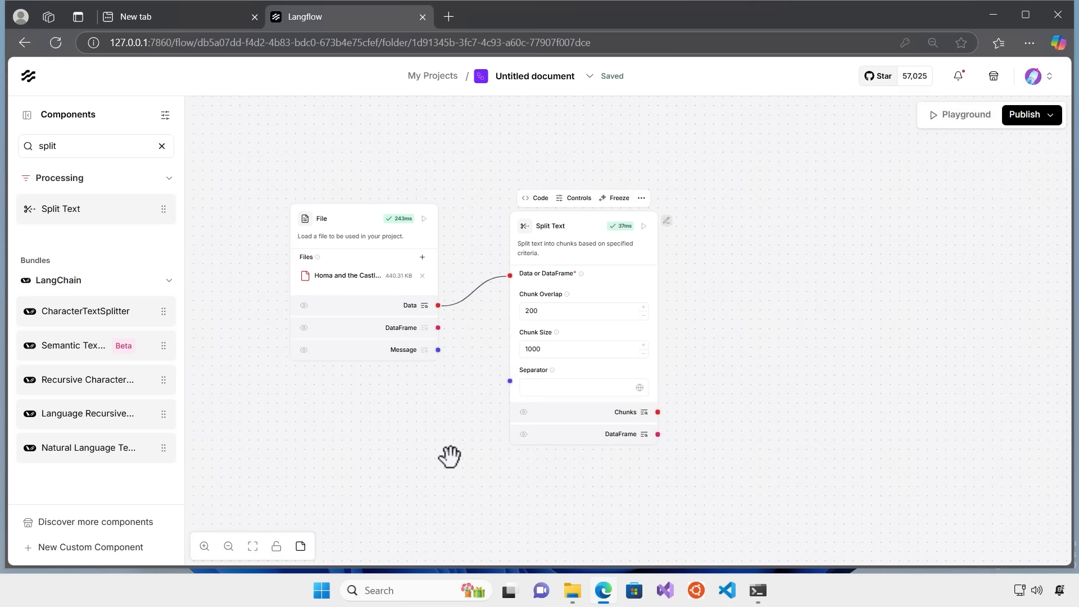
pyautogui.moveTo(448, 455); pyautogui.dragTo(392, 390)
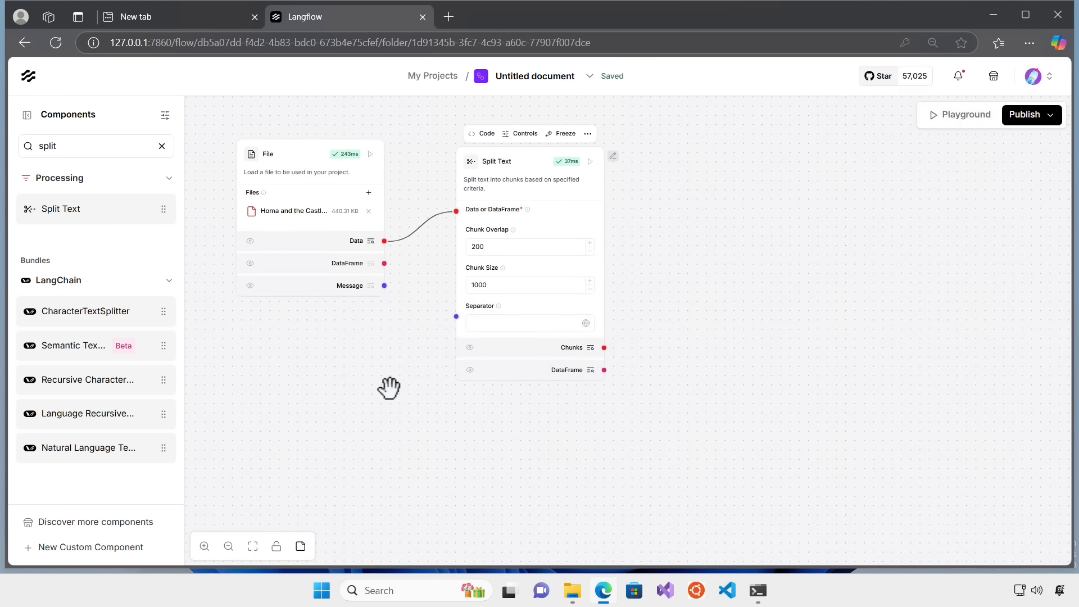
# Search the components for embeddings, add an Ollama Embeddings component, and place it below Split Text.
pyautogui.click(162, 146)
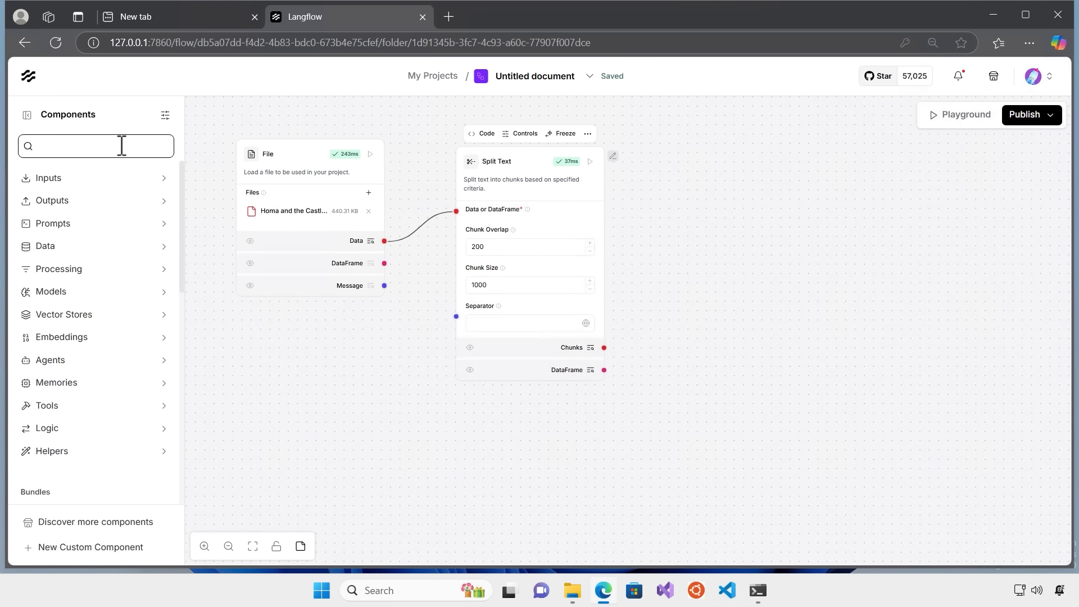
pyautogui.write('embeddi')
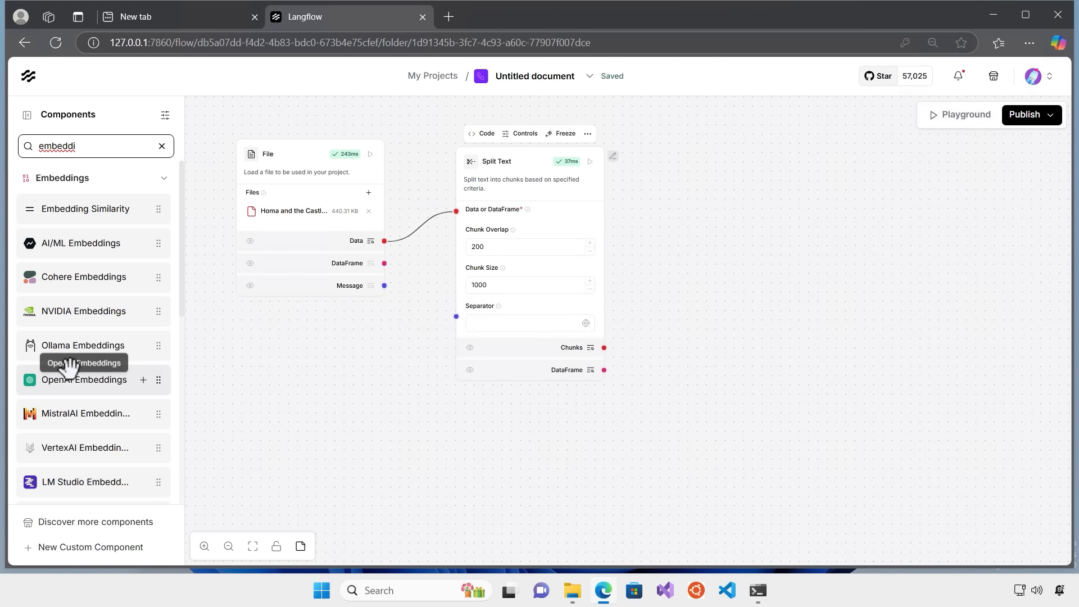
pyautogui.moveTo(42, 345); pyautogui.dragTo(252, 373)
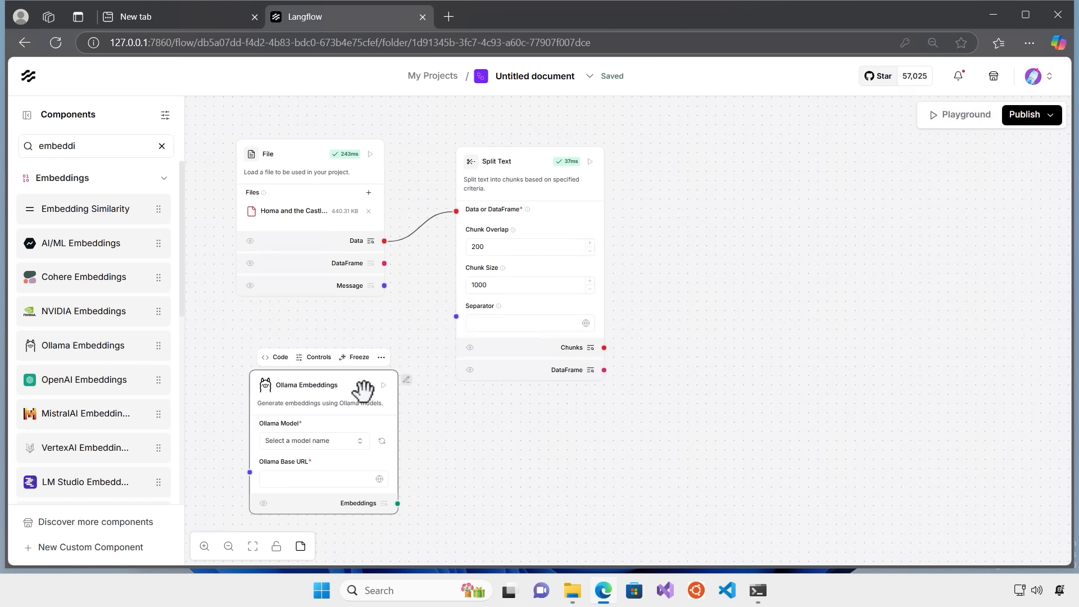
pyautogui.moveTo(351, 385); pyautogui.dragTo(546, 425)
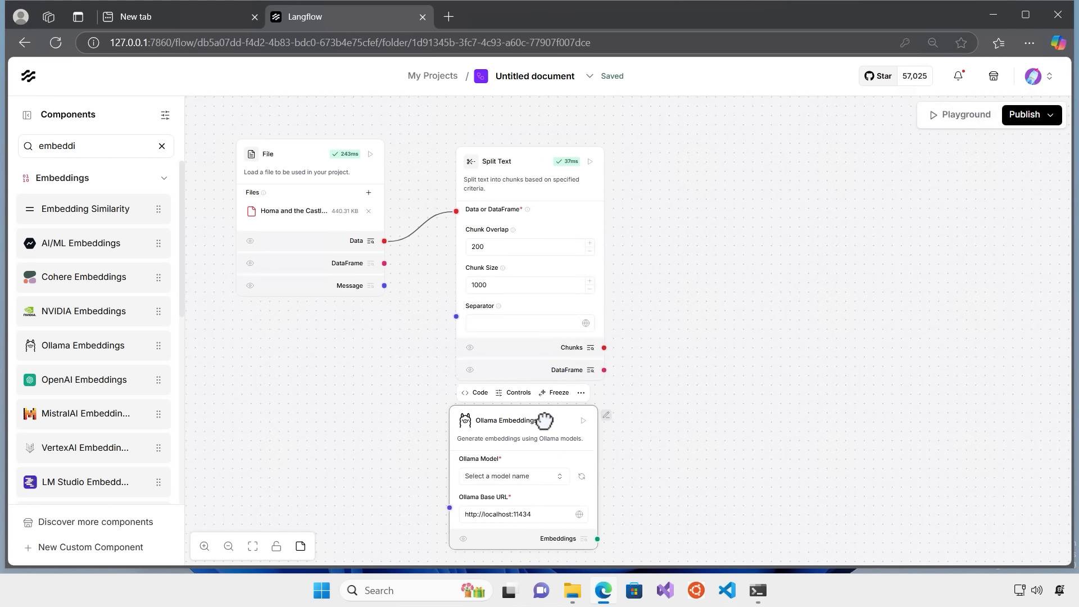
pyautogui.moveTo(645, 451); pyautogui.dragTo(627, 425)
pyautogui.moveTo(521, 386); pyautogui.dragTo(528, 392)
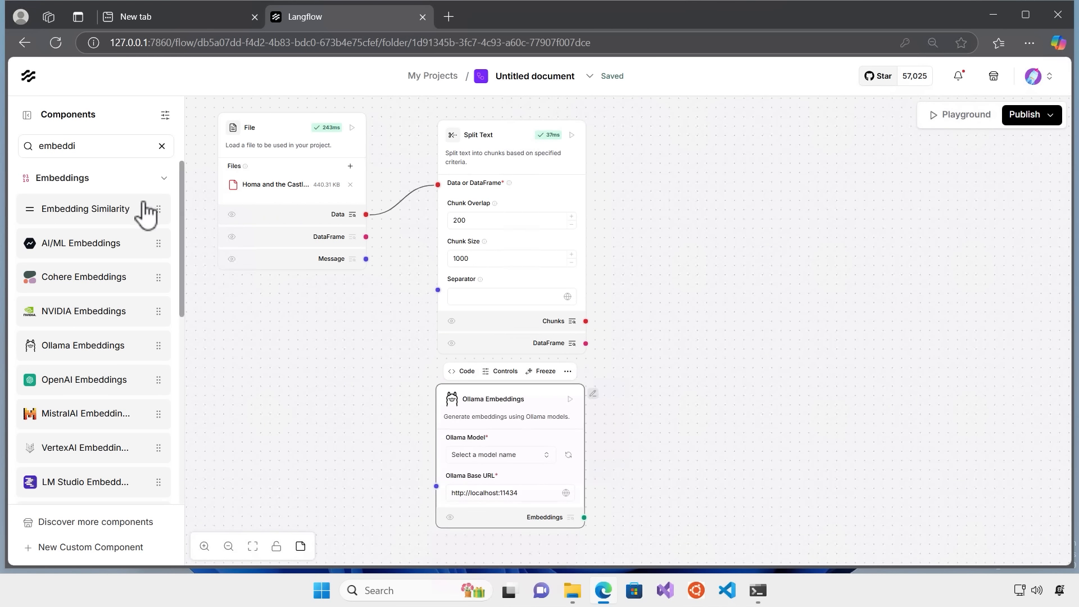
# Search the components for Chroma, add a Chroma DB component, and place it beside Split Text.
pyautogui.doubleClick(109, 146)
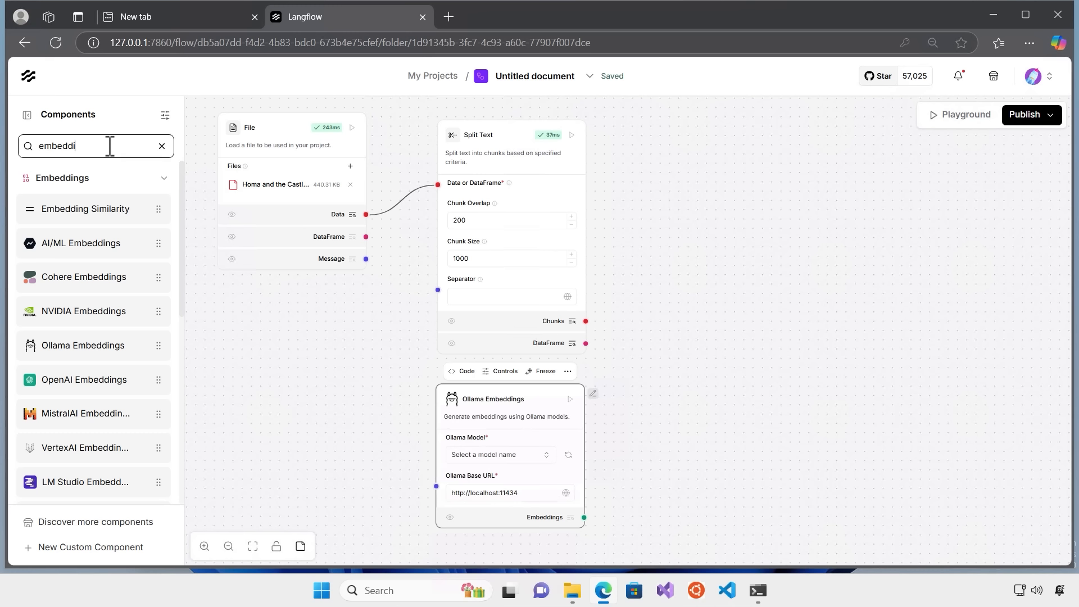
pyautogui.write('chrom')
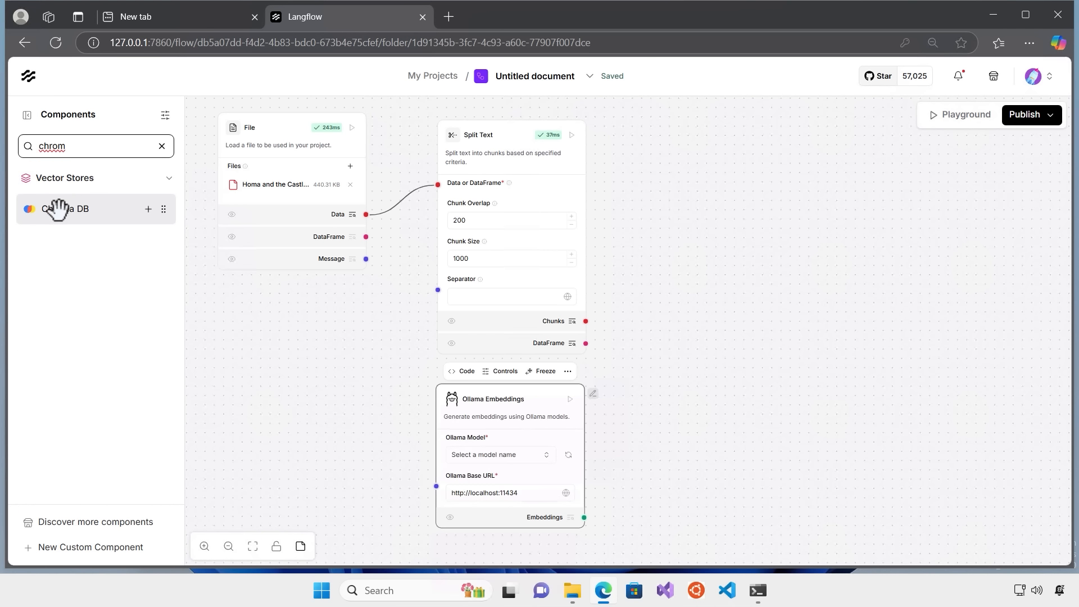
pyautogui.moveTo(54, 209); pyautogui.dragTo(663, 235)
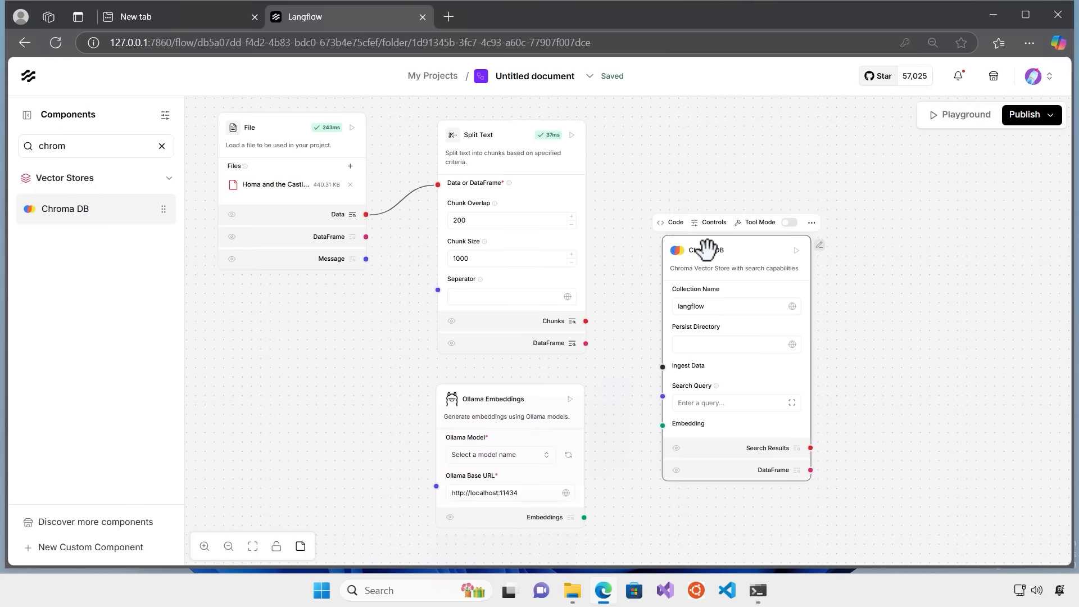
pyautogui.moveTo(737, 253); pyautogui.dragTo(759, 205)
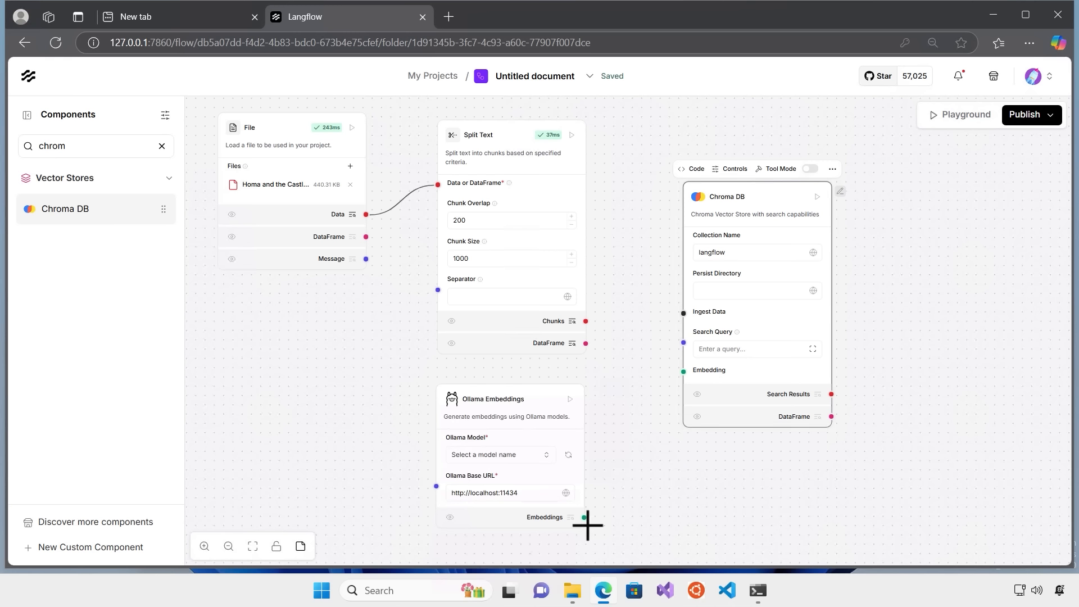
# Connect Ollama Embeddings to Chroma DB's Embedding input and Split Text's Chunks to Ingest Data, tidying the component layout.
pyautogui.moveTo(584, 517); pyautogui.dragTo(683, 372)
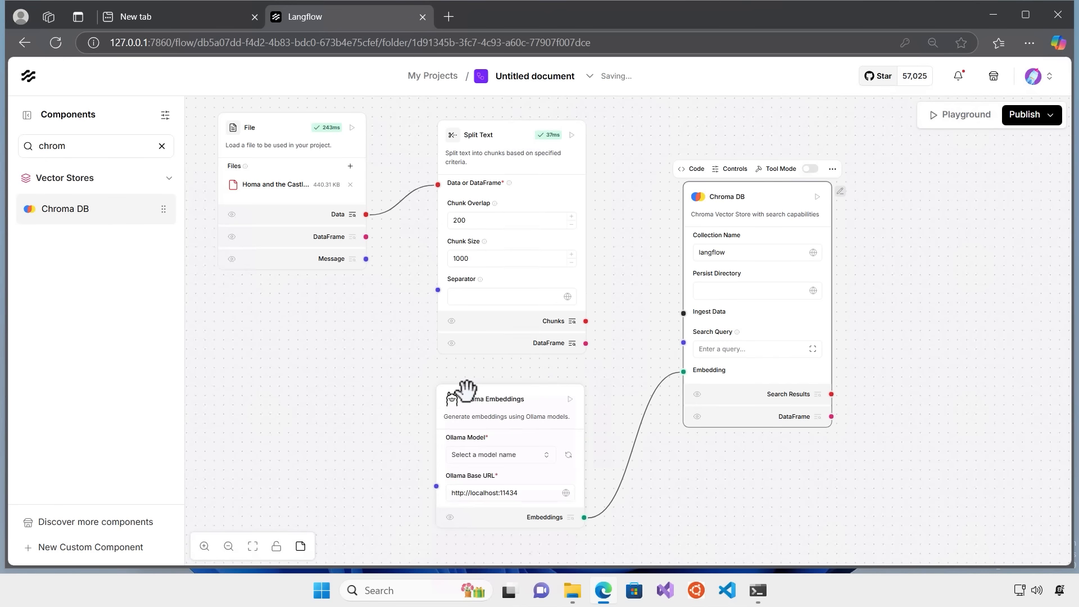
pyautogui.moveTo(458, 391); pyautogui.dragTo(411, 391)
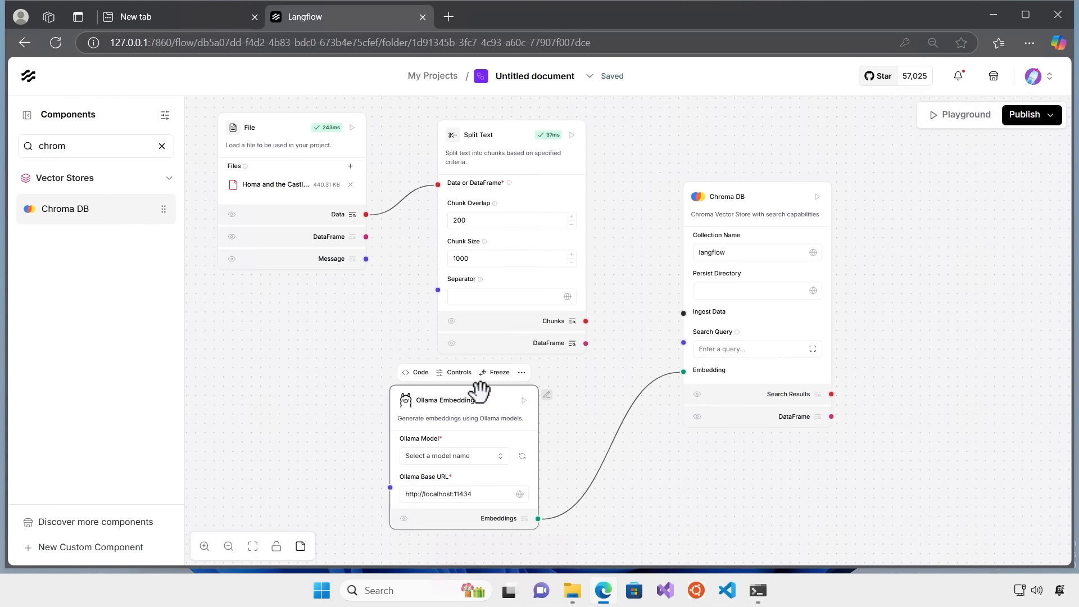
pyautogui.moveTo(476, 395); pyautogui.dragTo(477, 401)
pyautogui.moveTo(585, 321); pyautogui.dragTo(684, 312)
pyautogui.moveTo(753, 198); pyautogui.dragTo(769, 163)
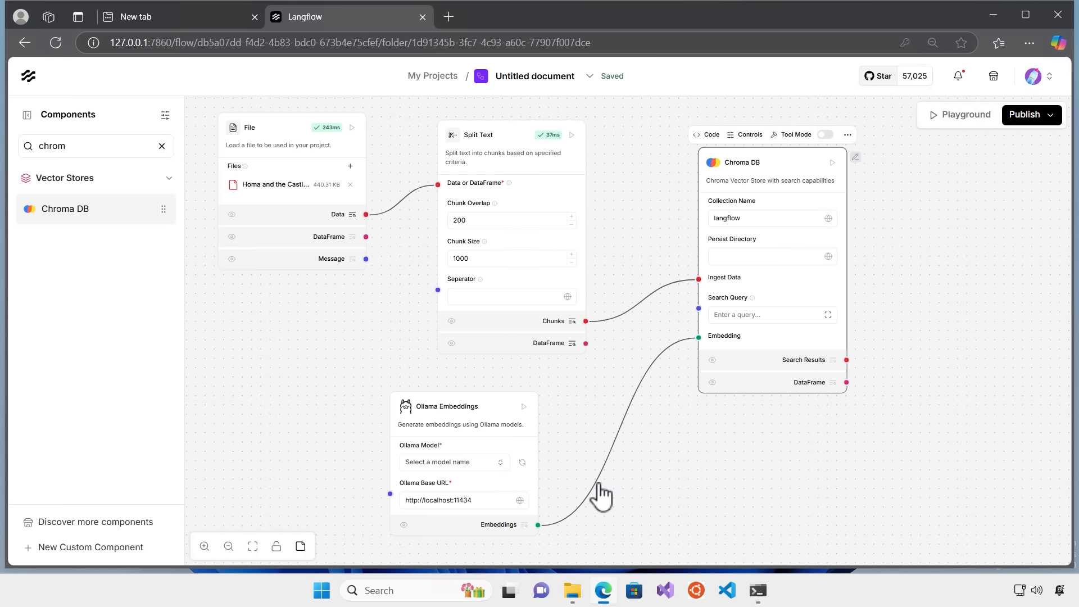
pyautogui.moveTo(483, 403); pyautogui.dragTo(490, 392)
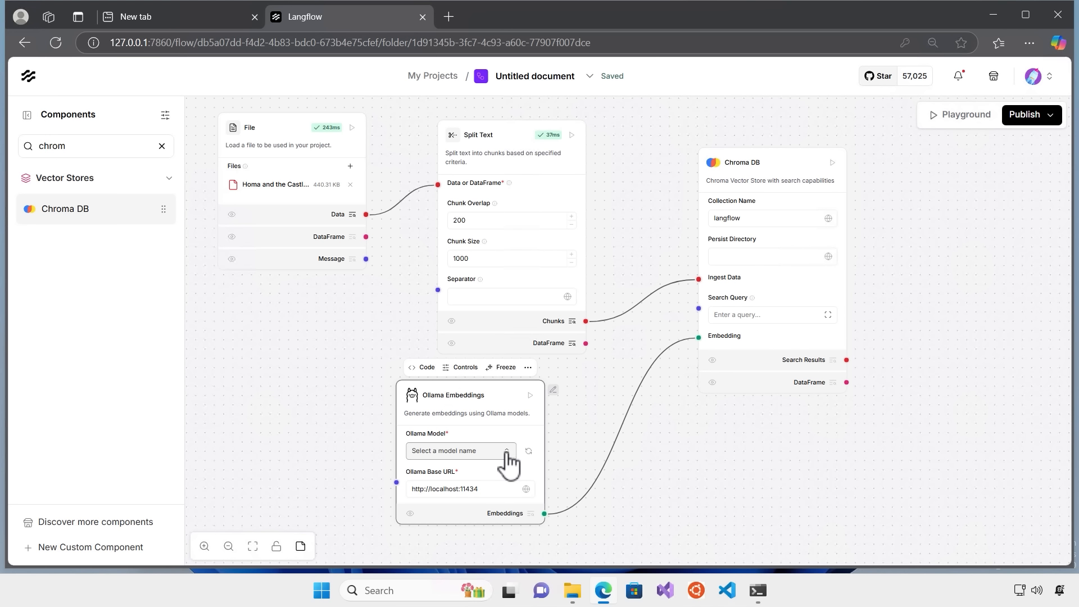
# Search the web for ollama in a new browser tab and open the official Ollama site.
pyautogui.click(448, 17)
pyautogui.write('olla')
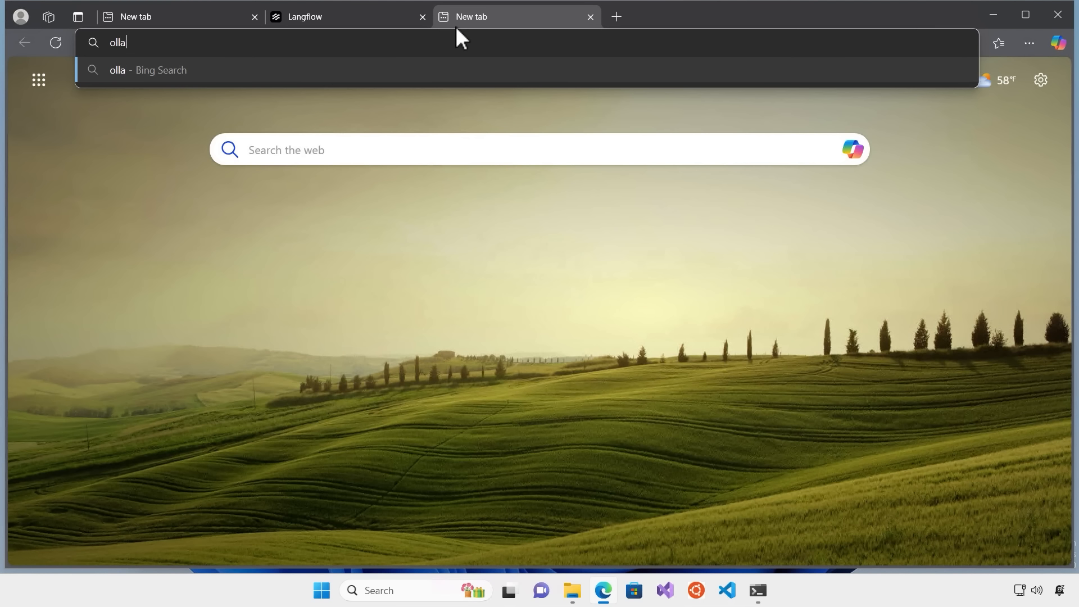
pyautogui.write('ma')
pyautogui.press('Return')
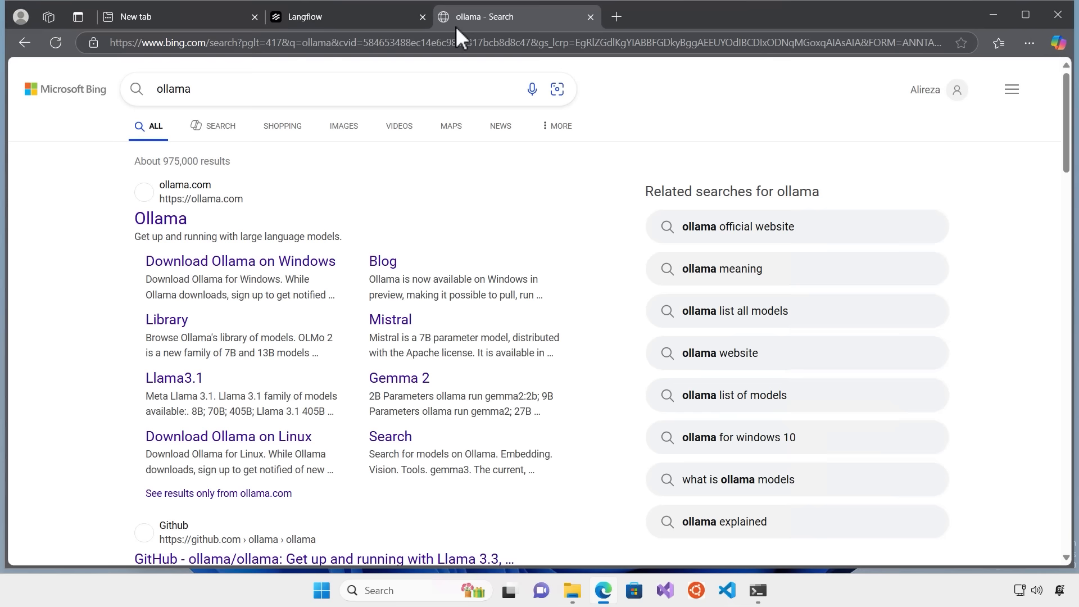
pyautogui.click(164, 220)
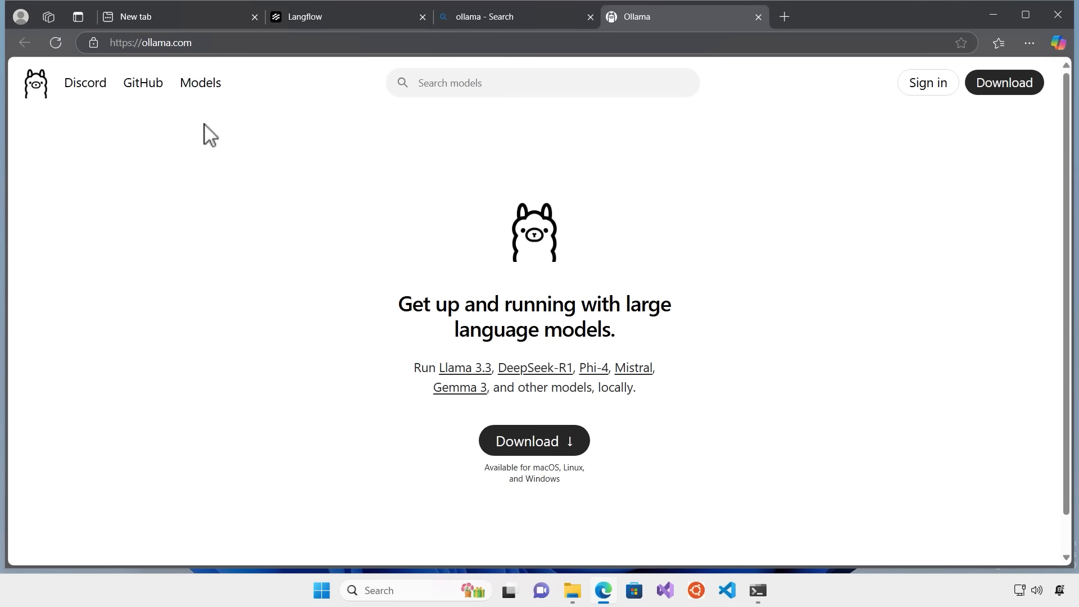
# Browse Ollama's models filtered to Embedding and examine the available entries, including nomic-embed-text.
pyautogui.click(207, 84)
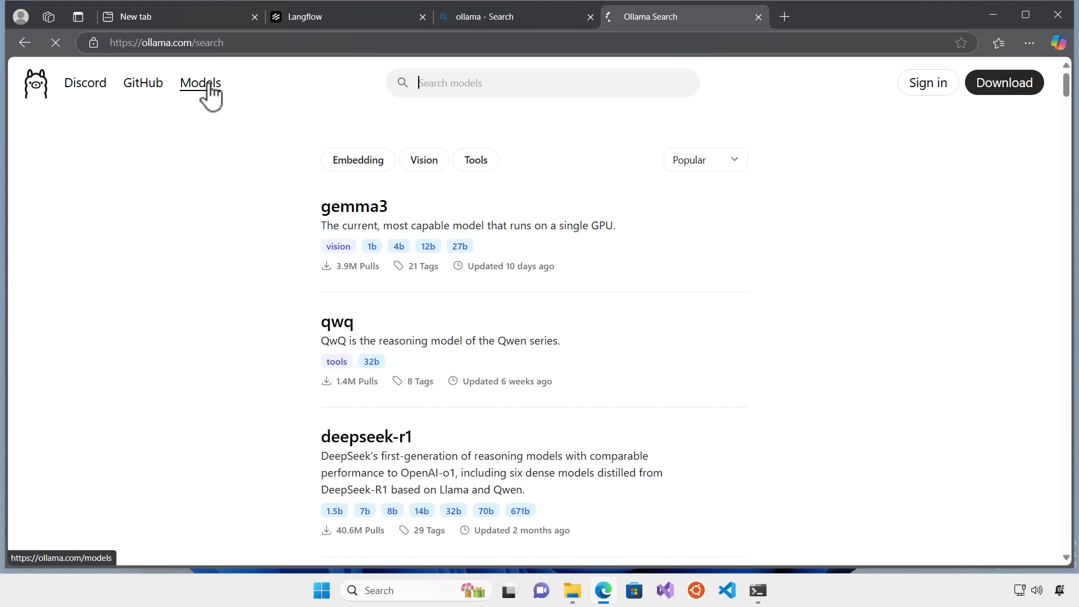
pyautogui.click(354, 172)
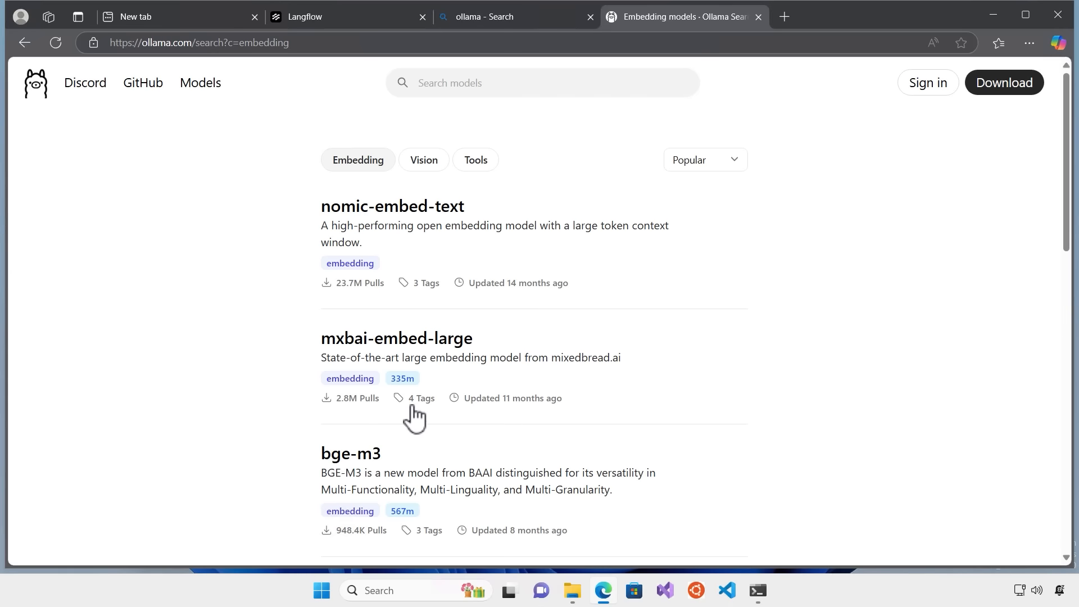
pyautogui.scroll(-3, 435, 420)
pyautogui.scroll(3, 436, 420)
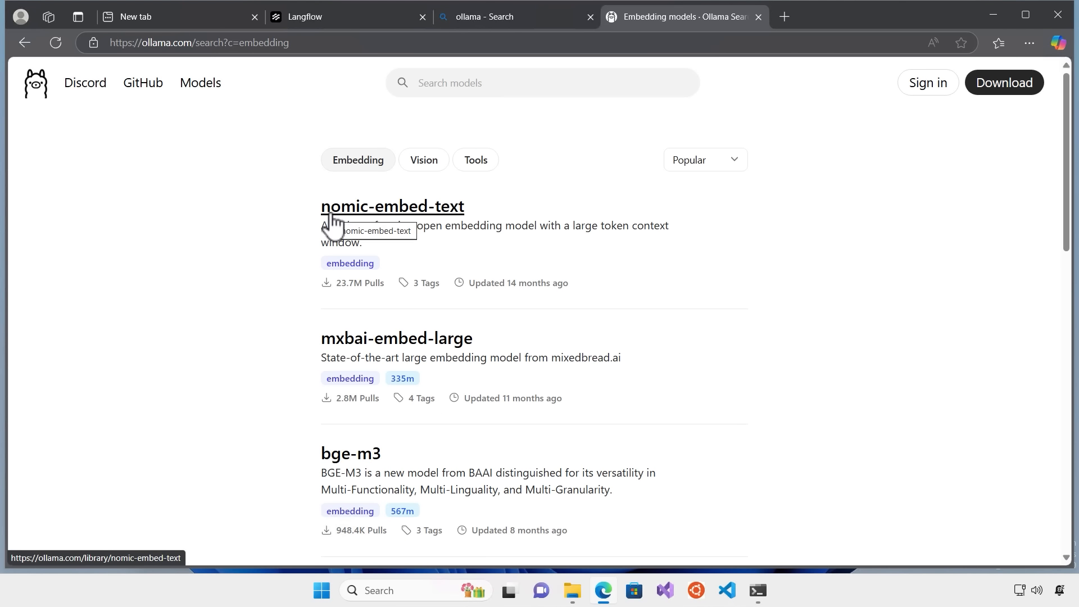
pyautogui.scroll(-4, 576, 262)
pyautogui.scroll(2, 573, 264)
pyautogui.scroll(2, 574, 265)
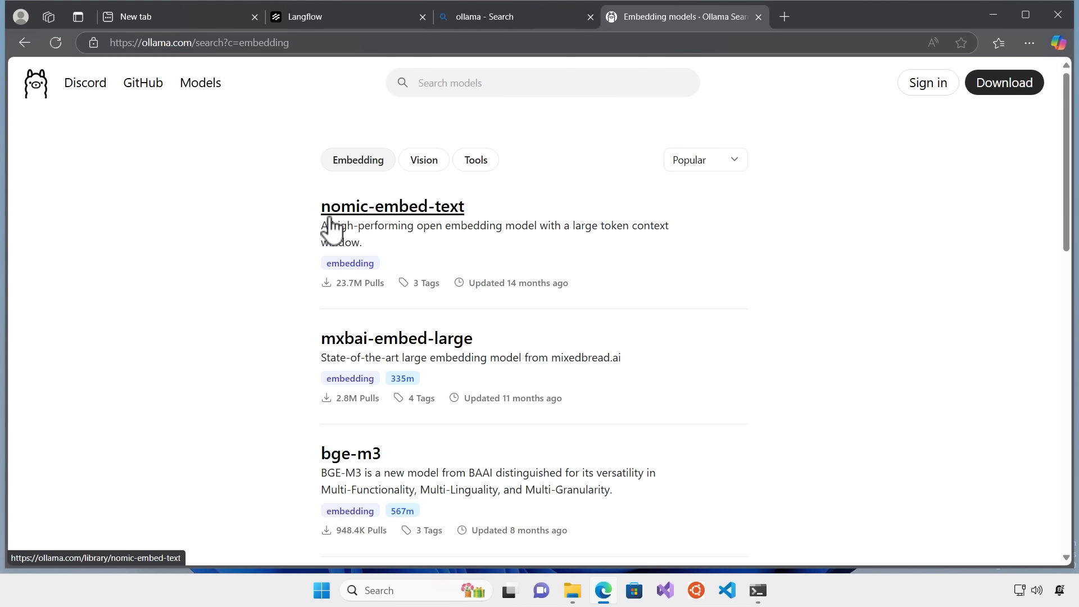
# Return to the Langflow flow and set the Ollama Embeddings model to nomic-embed-text:latest.
pyautogui.click(331, 22)
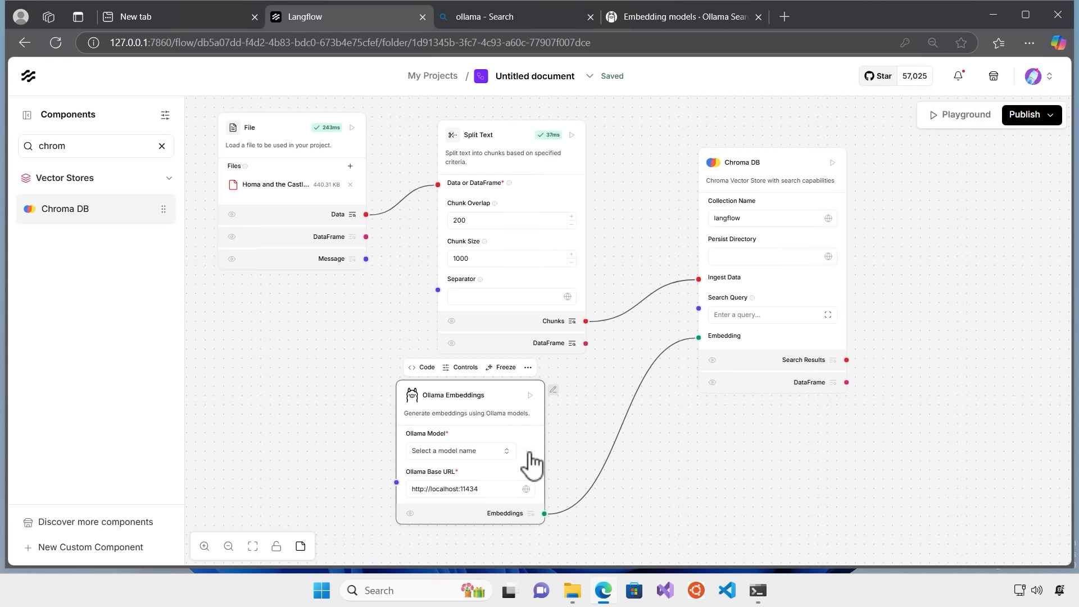
pyautogui.click(509, 453)
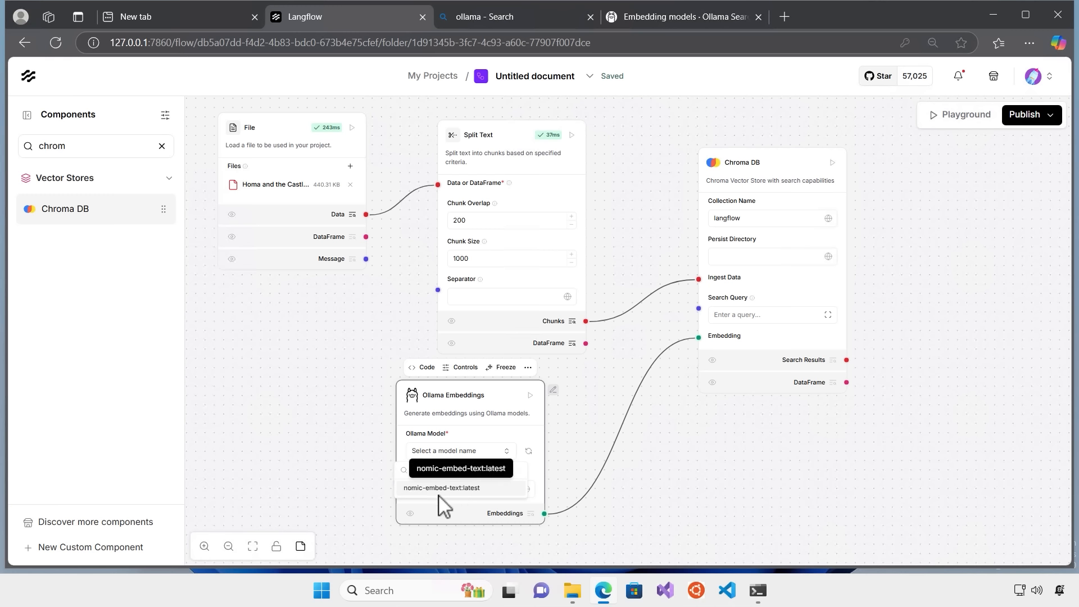
pyautogui.click(459, 490)
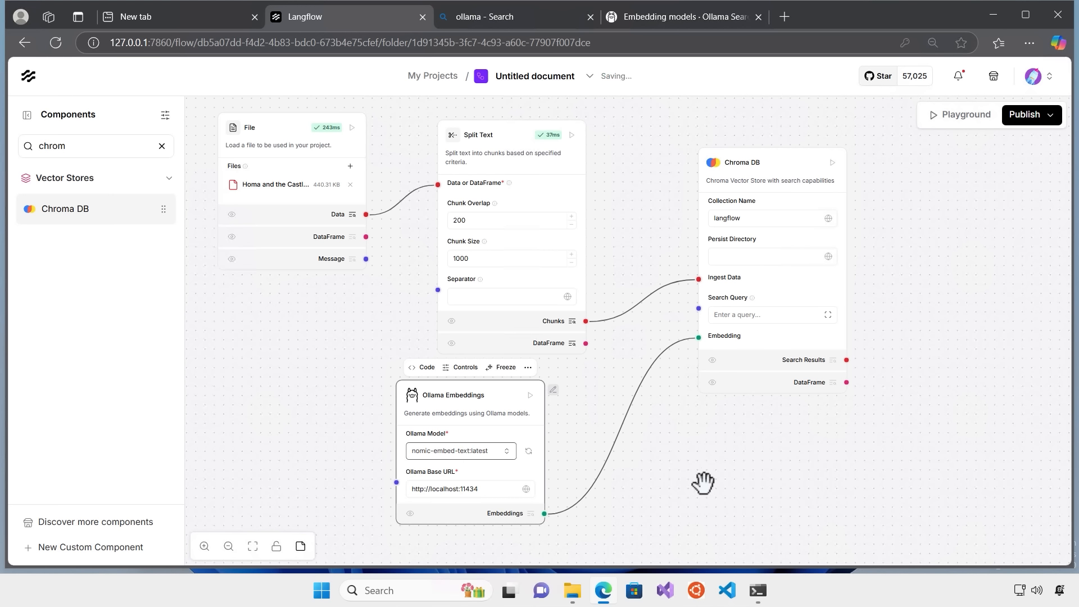
# Switch to Windows PowerShell, run ollama and ollama list in a new session to check the installed models, and return to Langflow.
pyautogui.click(758, 590)
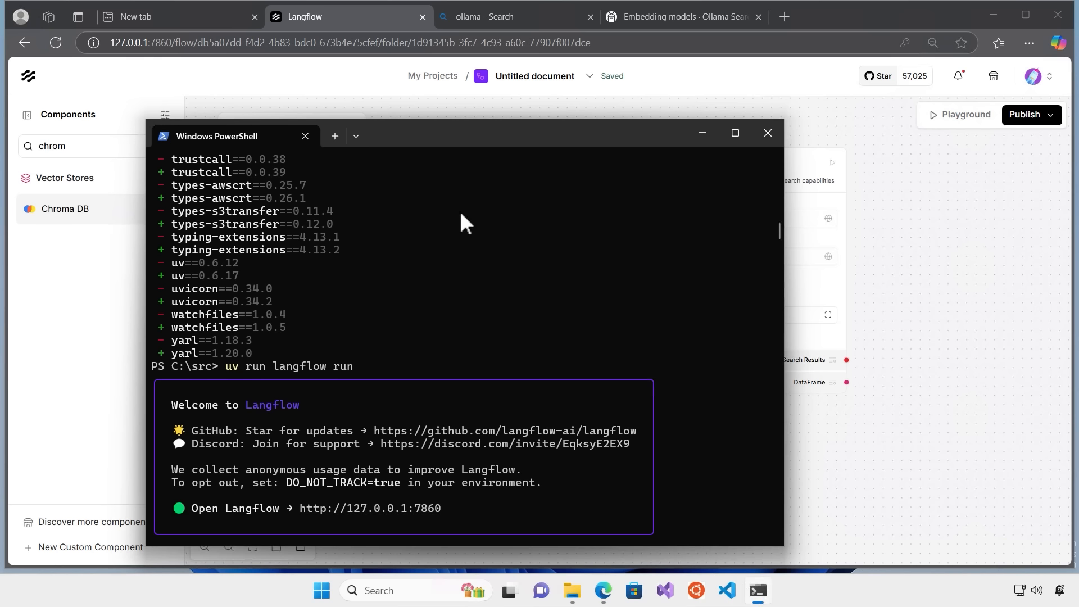
pyautogui.click(332, 138)
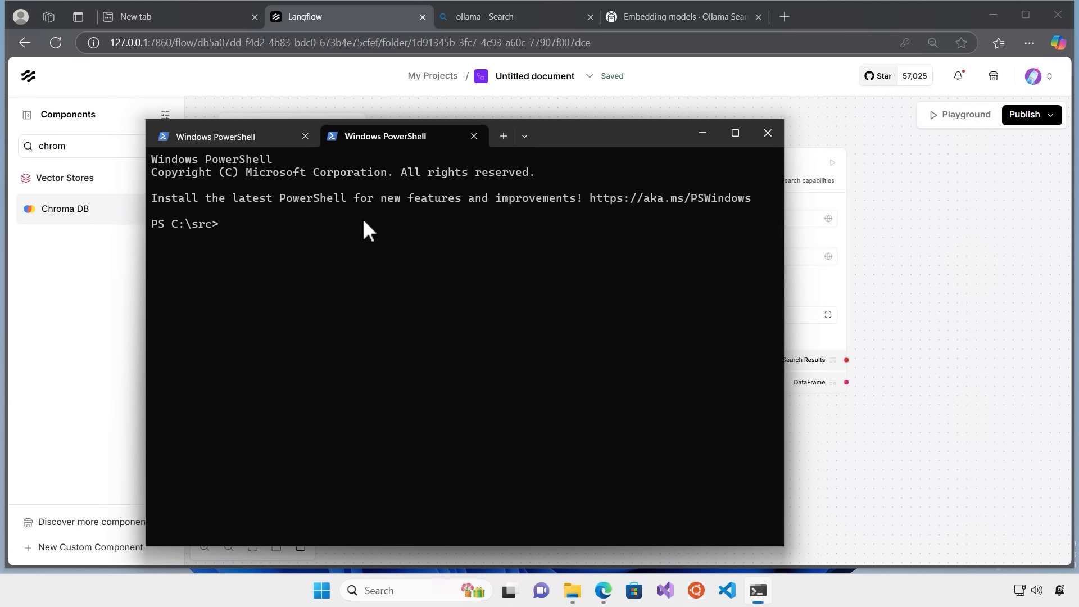
pyautogui.write('ollama')
pyautogui.press('Return')
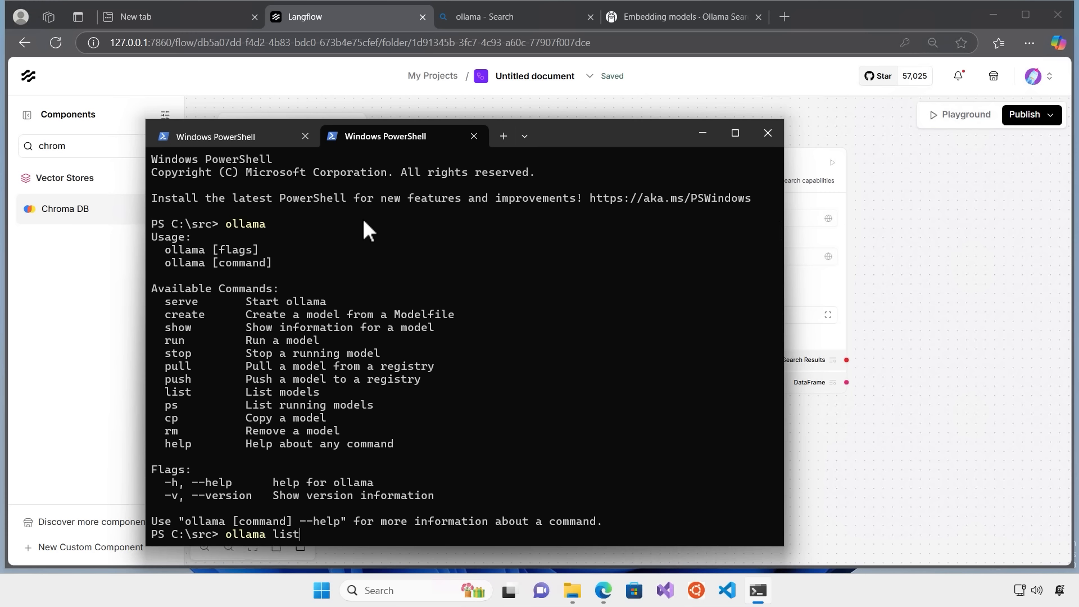
pyautogui.press('Return')
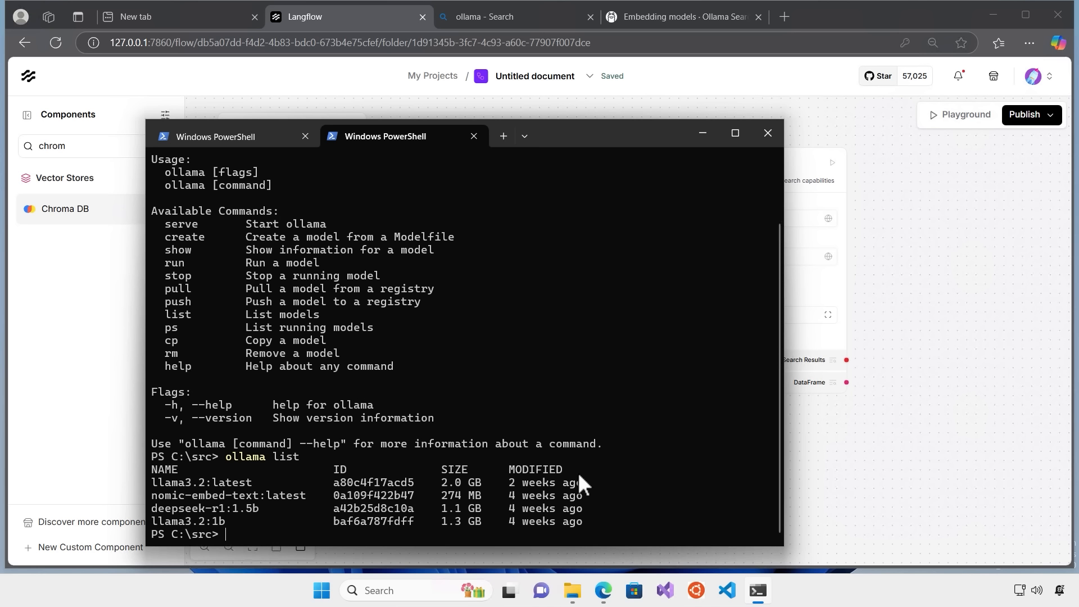
pyautogui.click(959, 399)
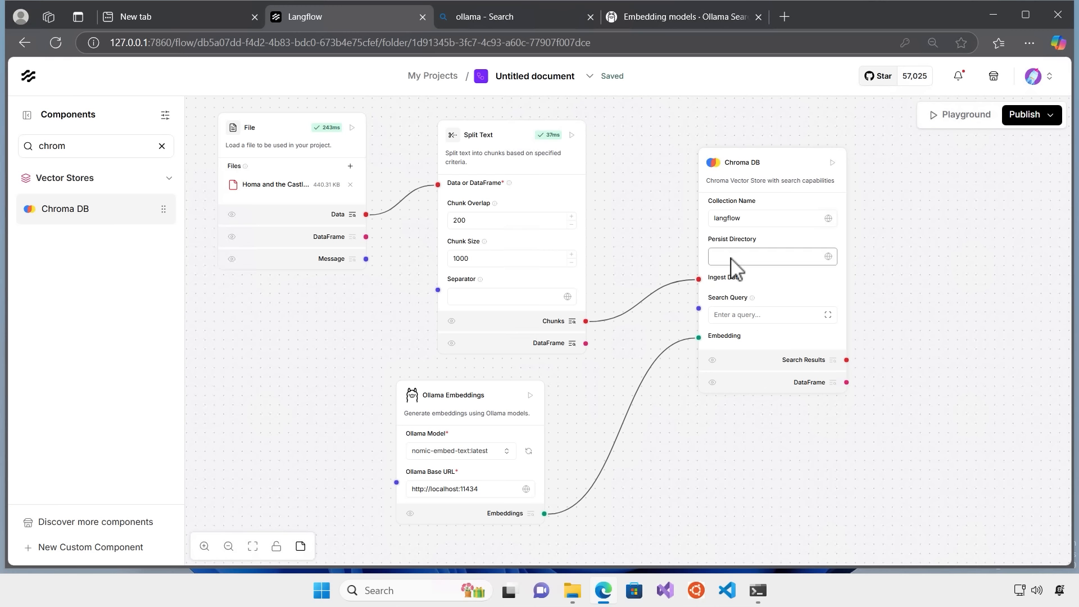
# Switch to File Explorer and create a folder named TestVectorDB in Documents.
pyautogui.click(573, 590)
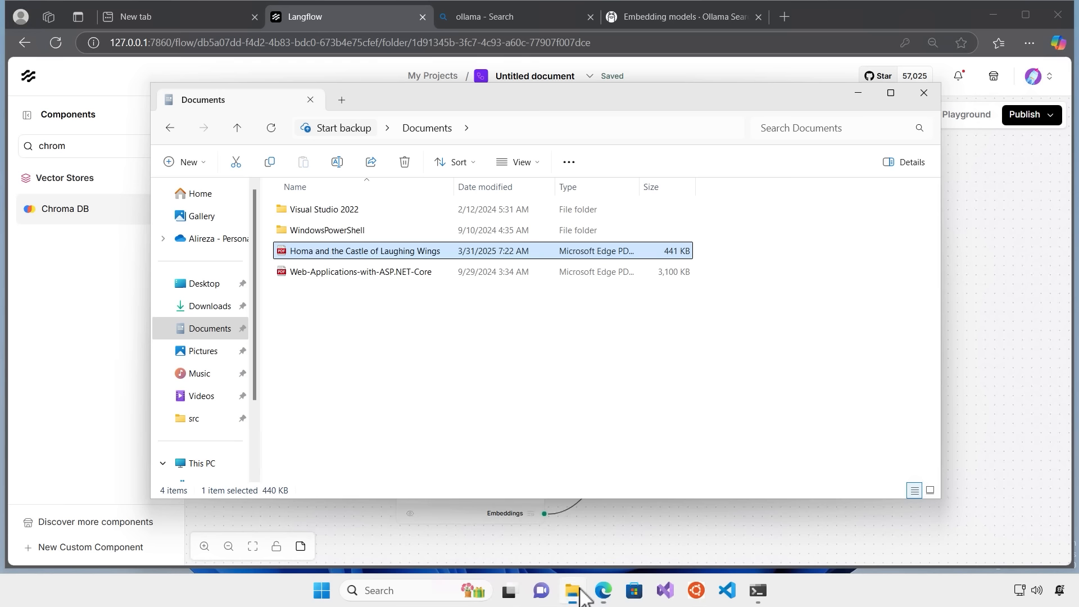
pyautogui.click(398, 344)
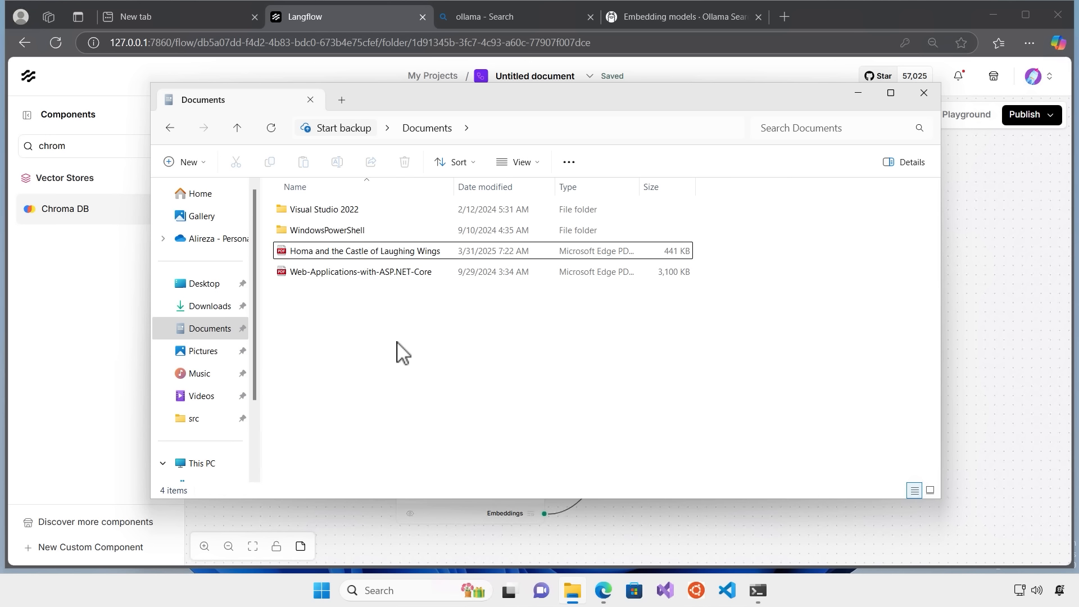
pyautogui.rightClick(371, 327)
pyautogui.moveTo(416, 419)
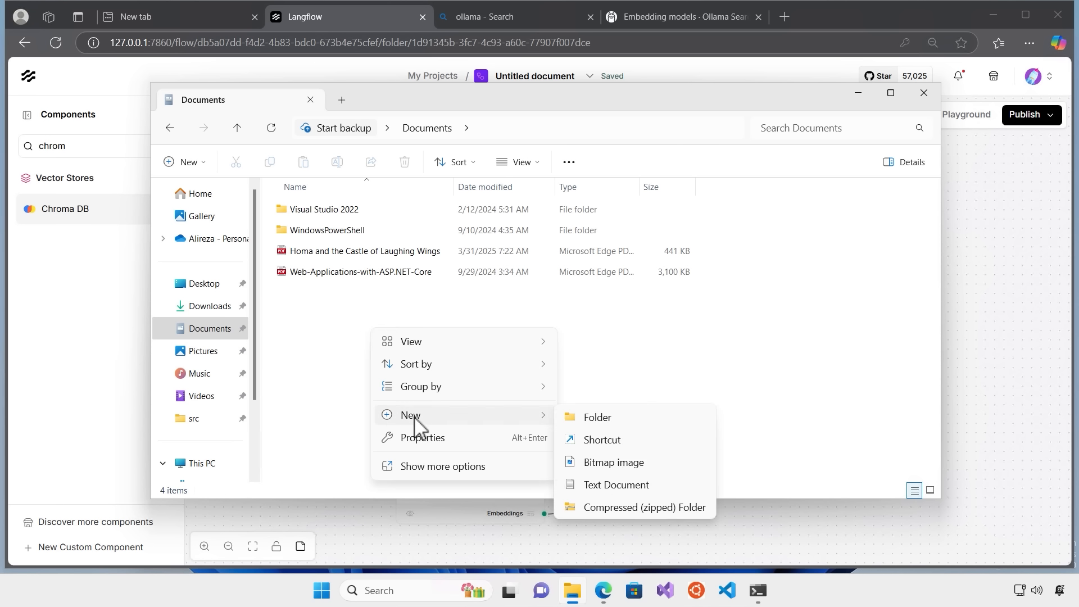
pyautogui.click(609, 418)
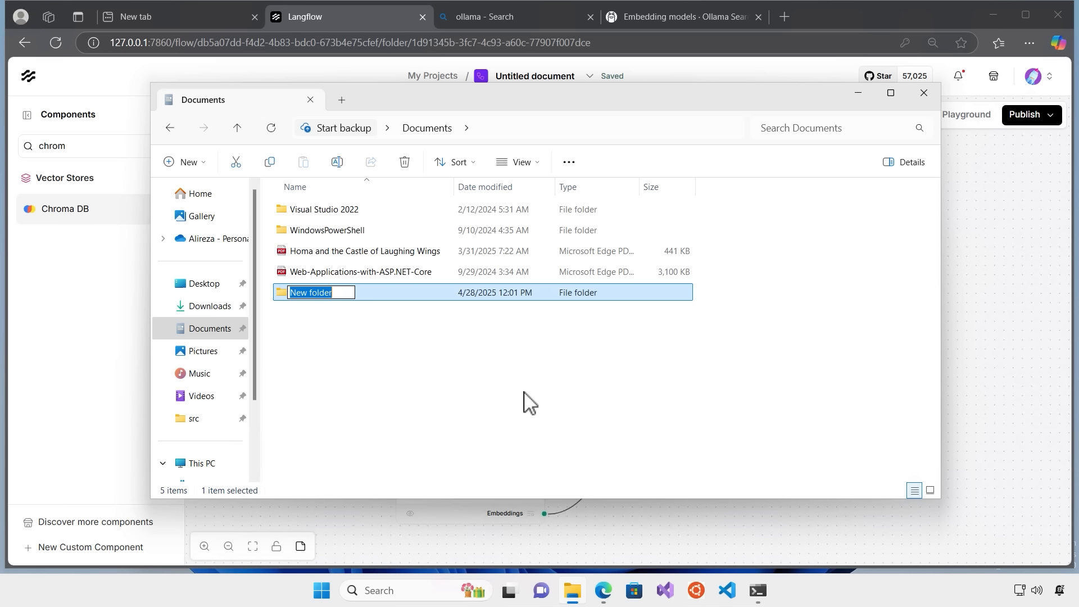
pyautogui.write('test')
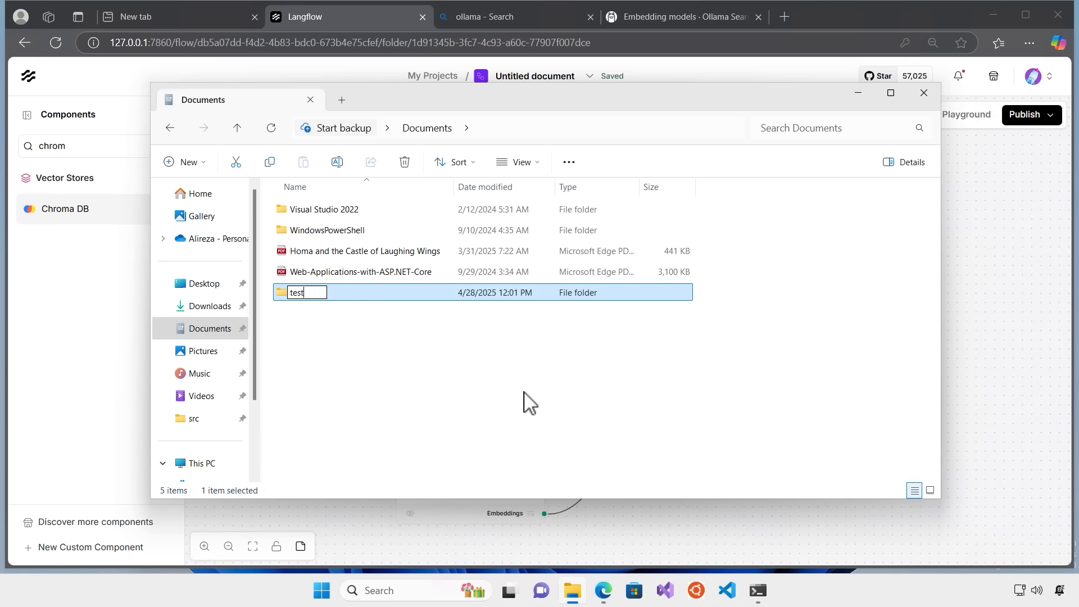
pyautogui.write('TVectorDB')
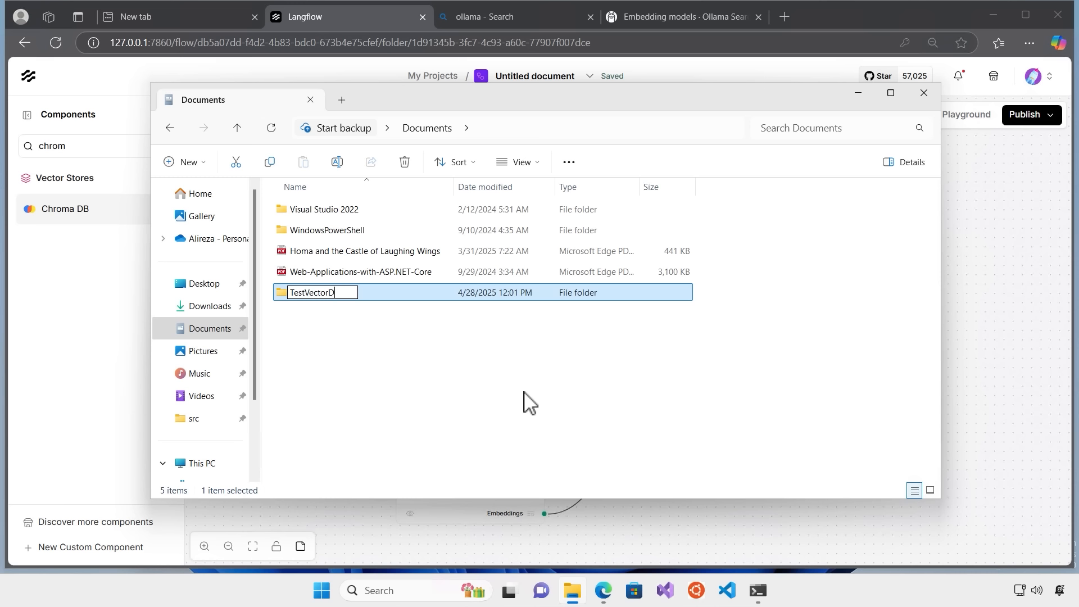
pyautogui.click(524, 401)
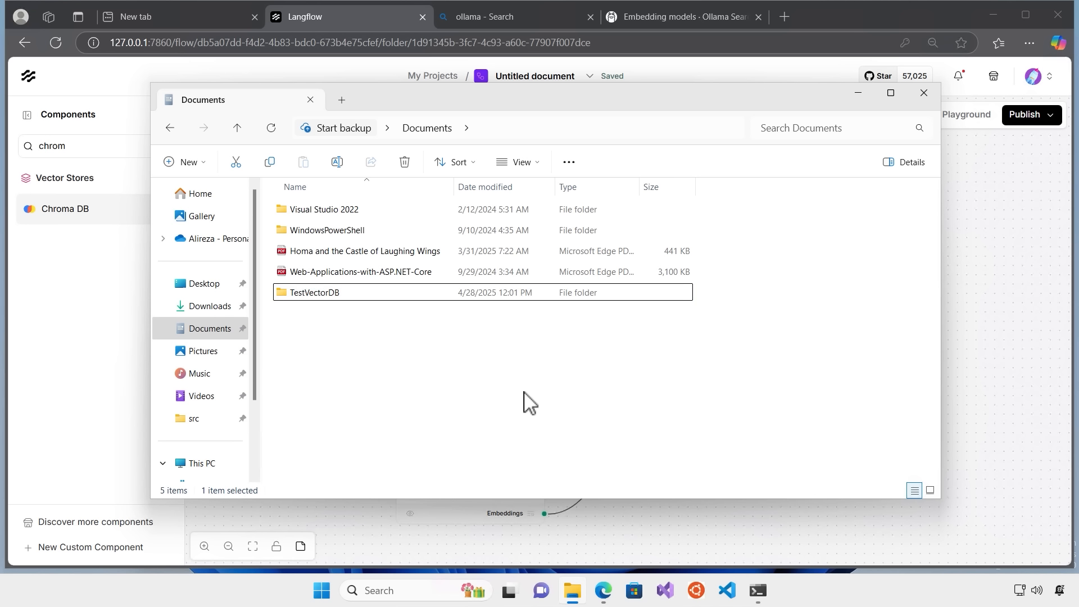
# Copy the path of the TestVectorDB folder and, back in Langflow, set it as Chroma DB's Persist Directory.
pyautogui.doubleClick(355, 293)
pyautogui.click(581, 129)
pyautogui.hotkey('ctrl', 'c')
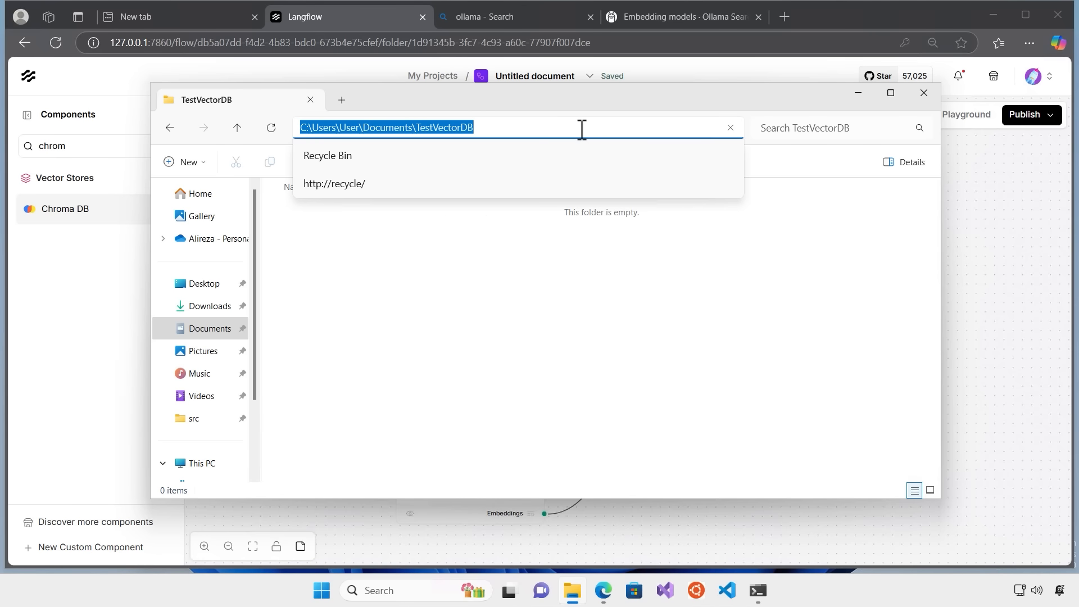
pyautogui.click(1012, 309)
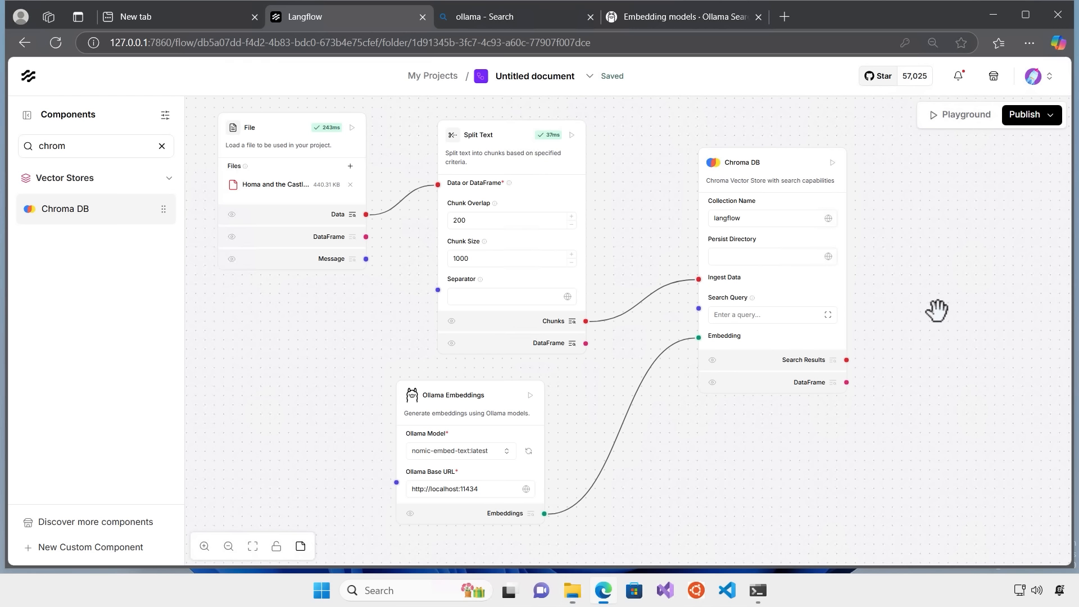
pyautogui.click(751, 257)
pyautogui.hotkey('ctrl', 'v')
pyautogui.click(884, 274)
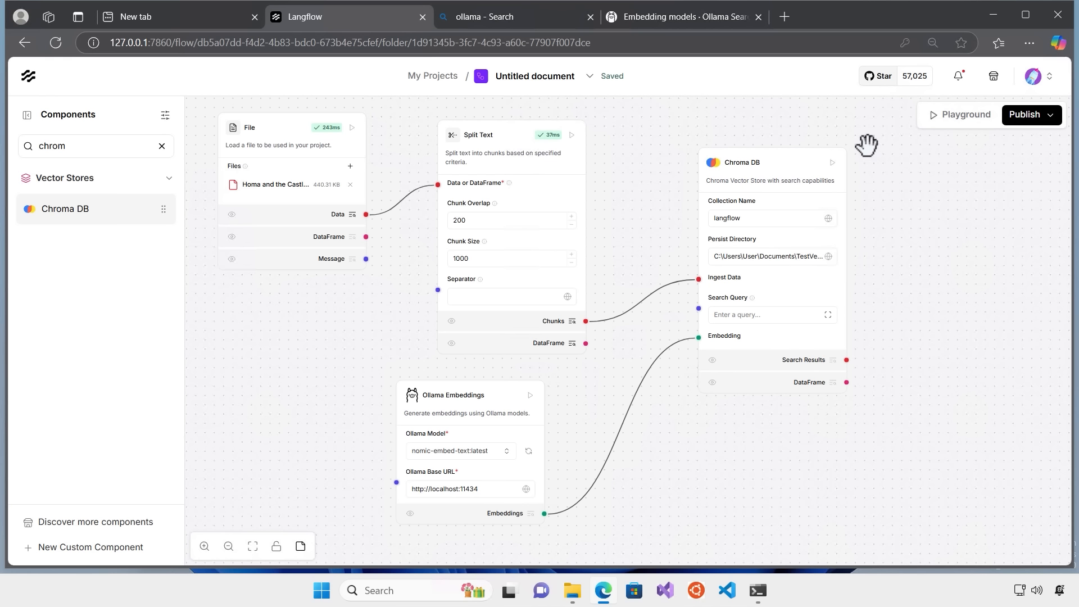
# Run the Chroma DB component, examine the TestVectorDB folder and its subfolder in File Explorer, and return to Langflow.
pyautogui.click(832, 163)
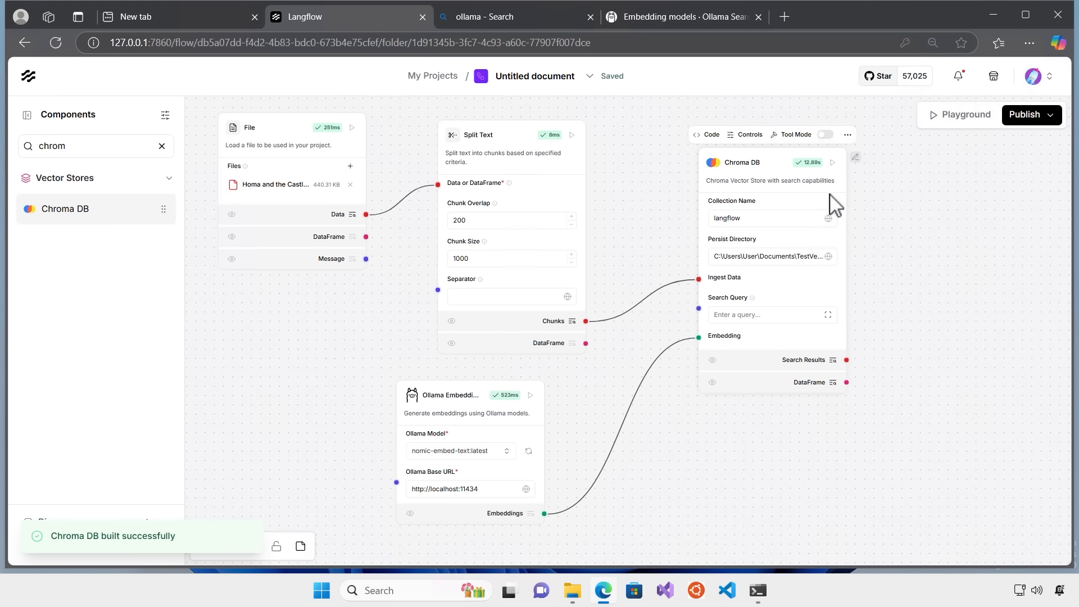
pyautogui.moveTo(811, 163)
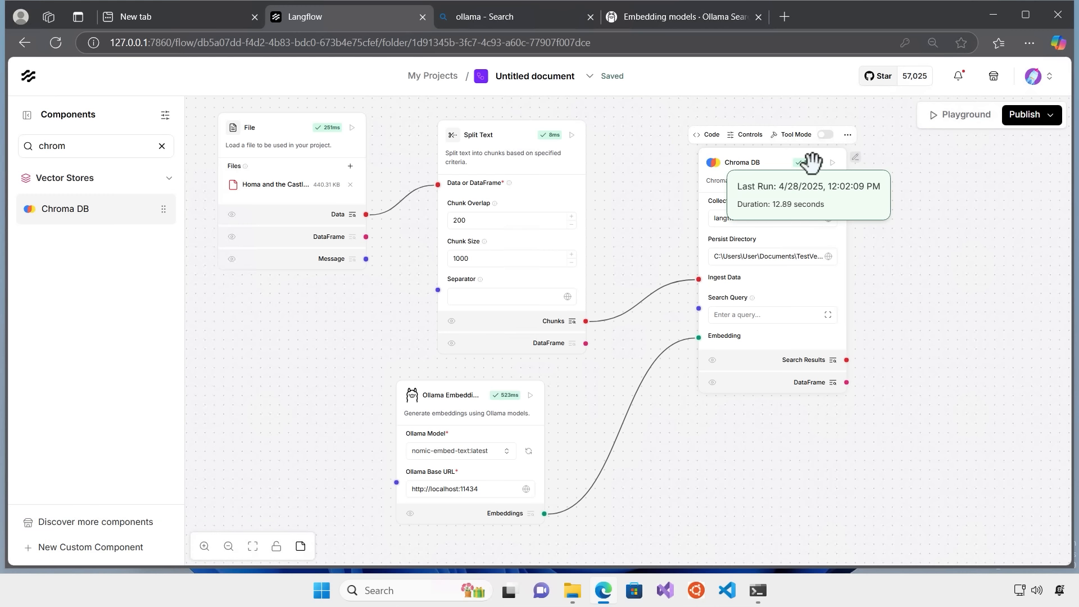
pyautogui.click(577, 586)
pyautogui.click(483, 295)
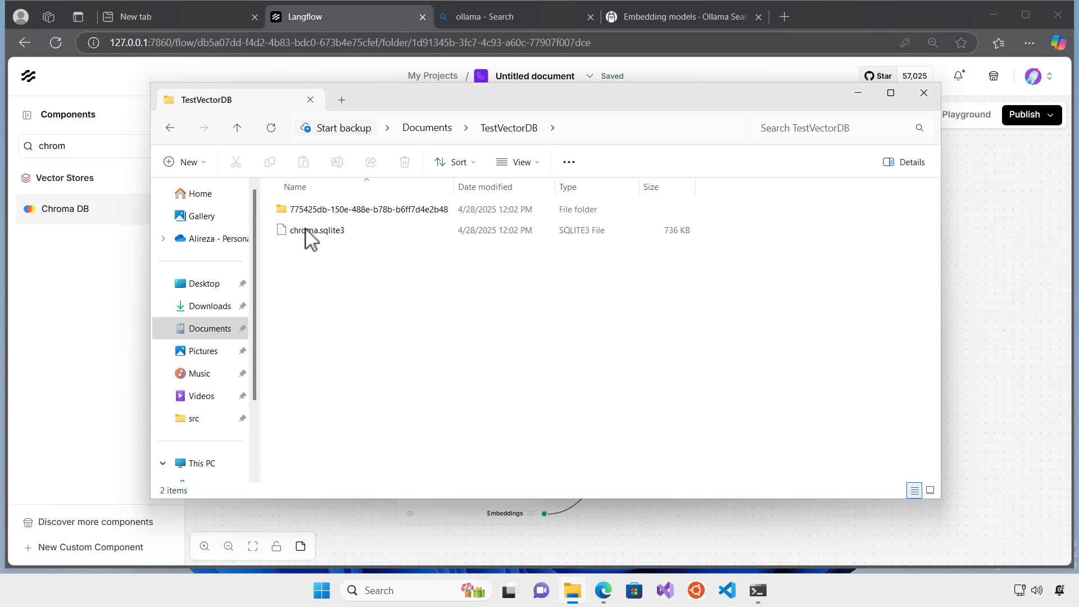
pyautogui.click(409, 213)
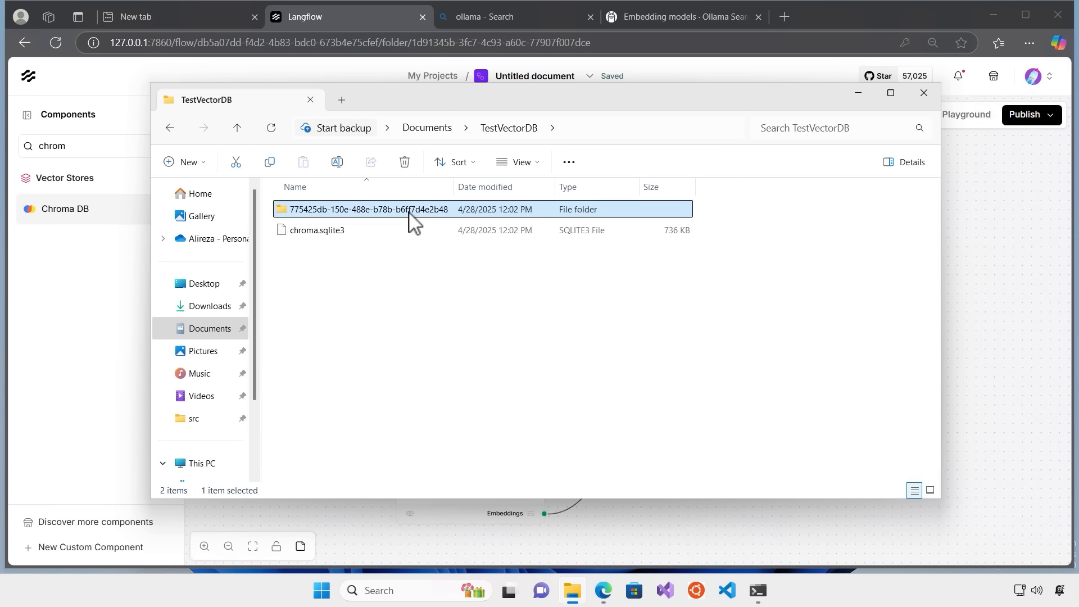
pyautogui.doubleClick(414, 213)
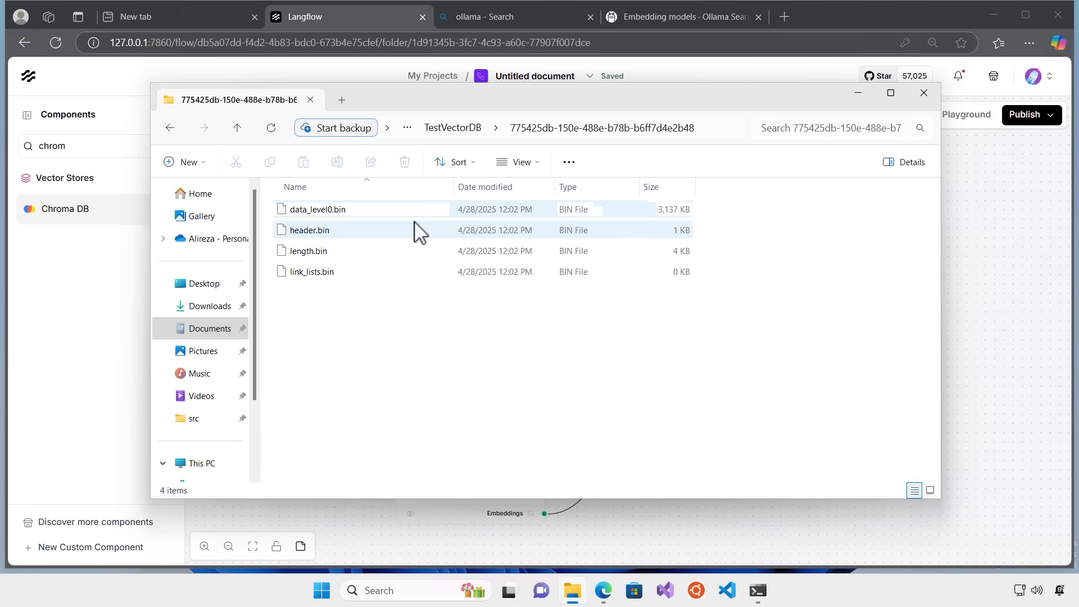
pyautogui.click(171, 128)
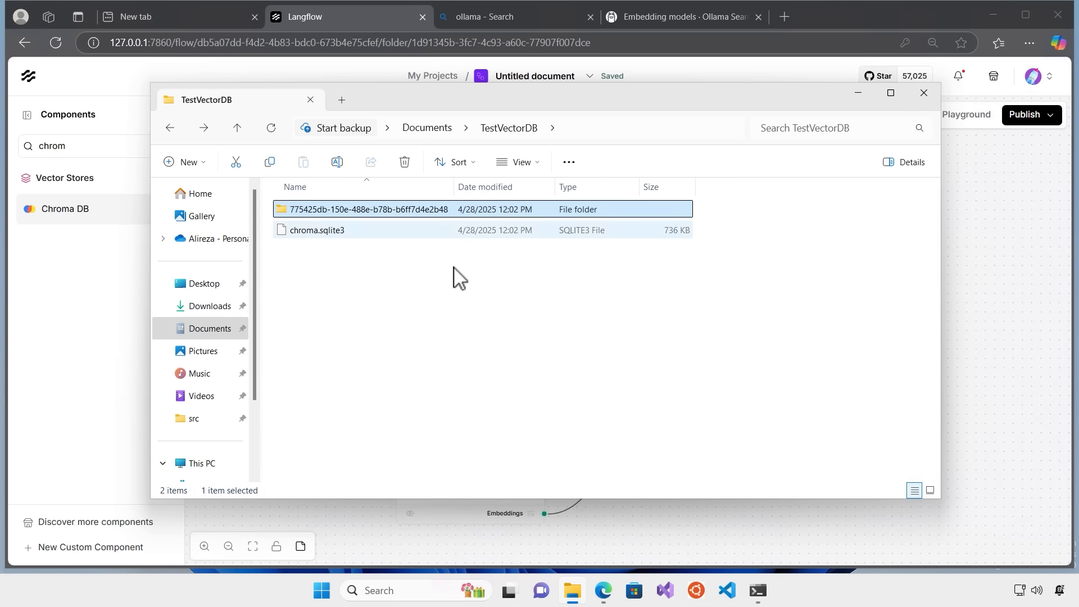
pyautogui.click(973, 298)
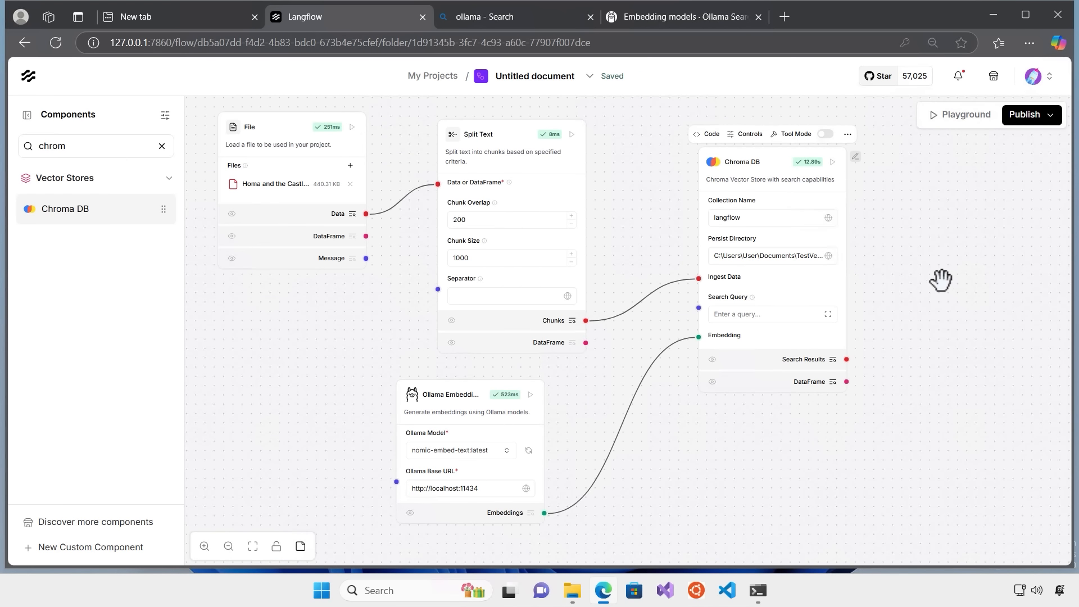
# Set Chroma DB's Search Query to "end of story" and run the component.
pyautogui.scroll(1, 938, 292)
pyautogui.moveTo(944, 302); pyautogui.dragTo(955, 293)
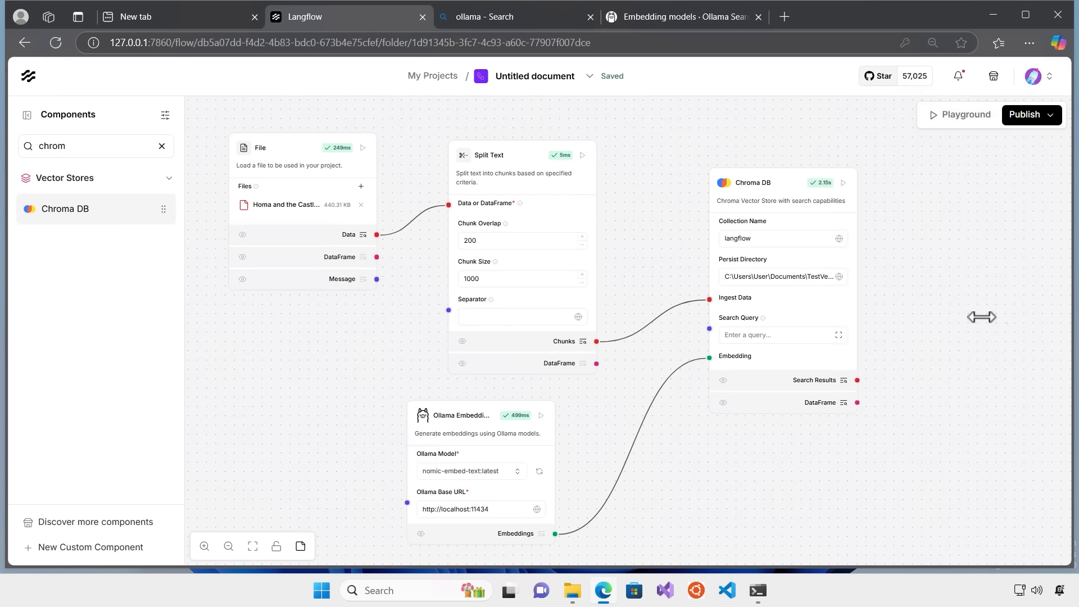
pyautogui.click(766, 326)
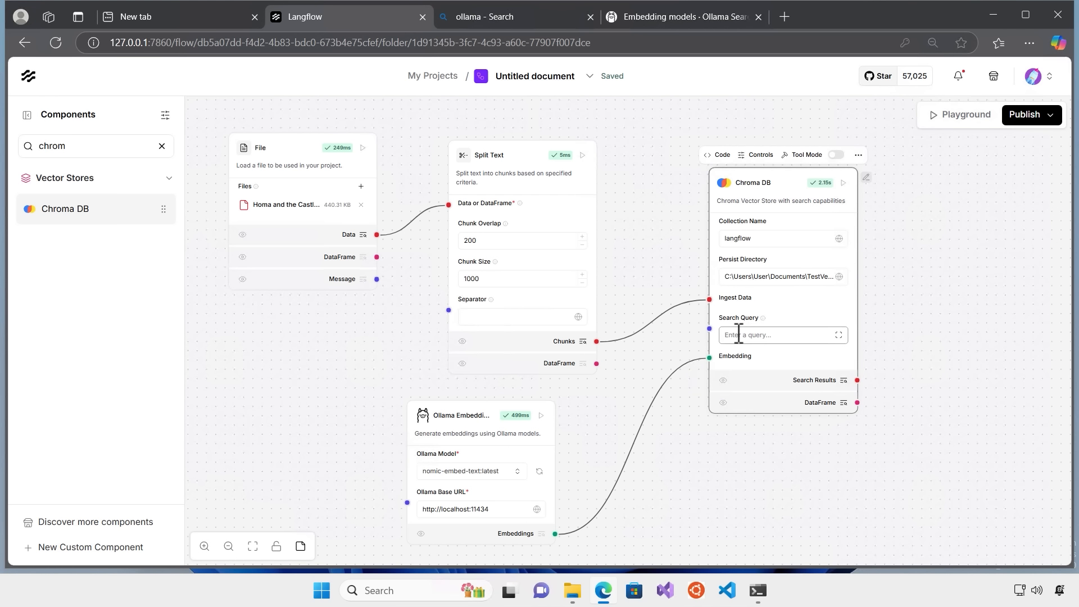
pyautogui.moveTo(765, 319)
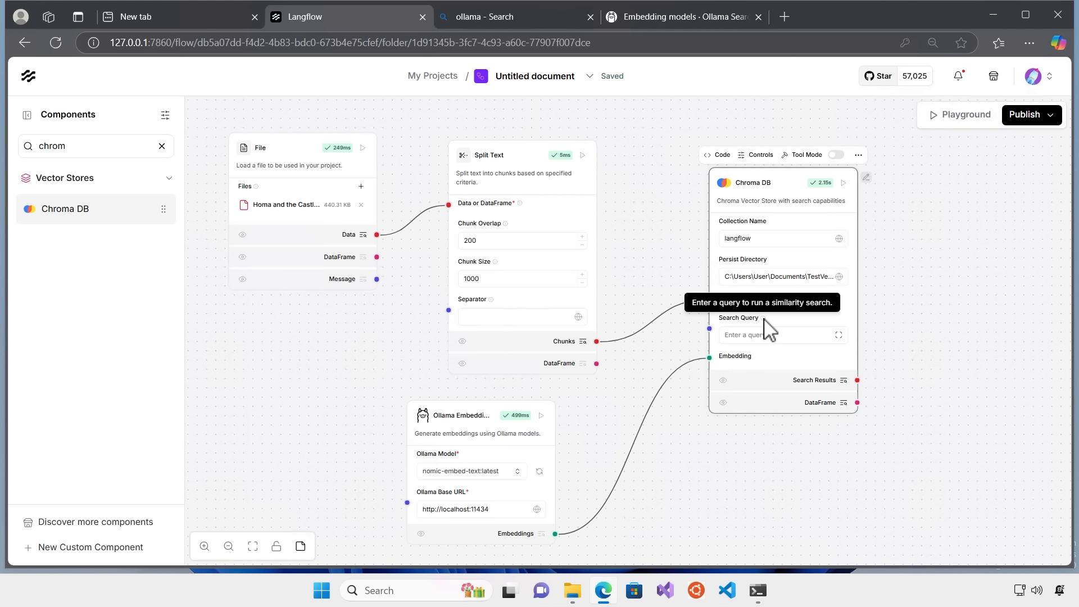
pyautogui.click(760, 334)
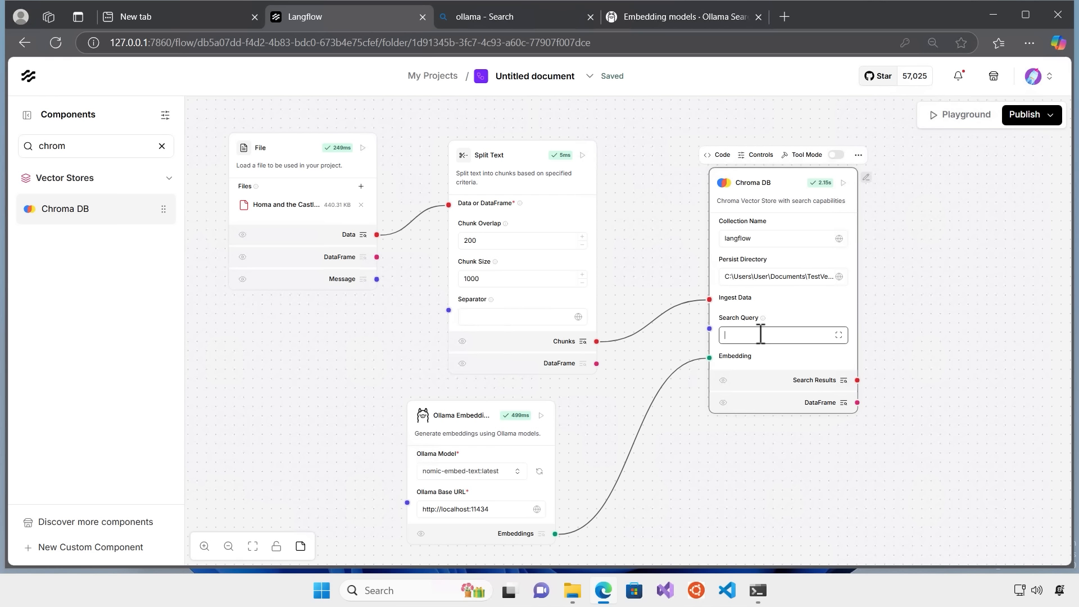
pyautogui.write('end of story')
pyautogui.click(843, 183)
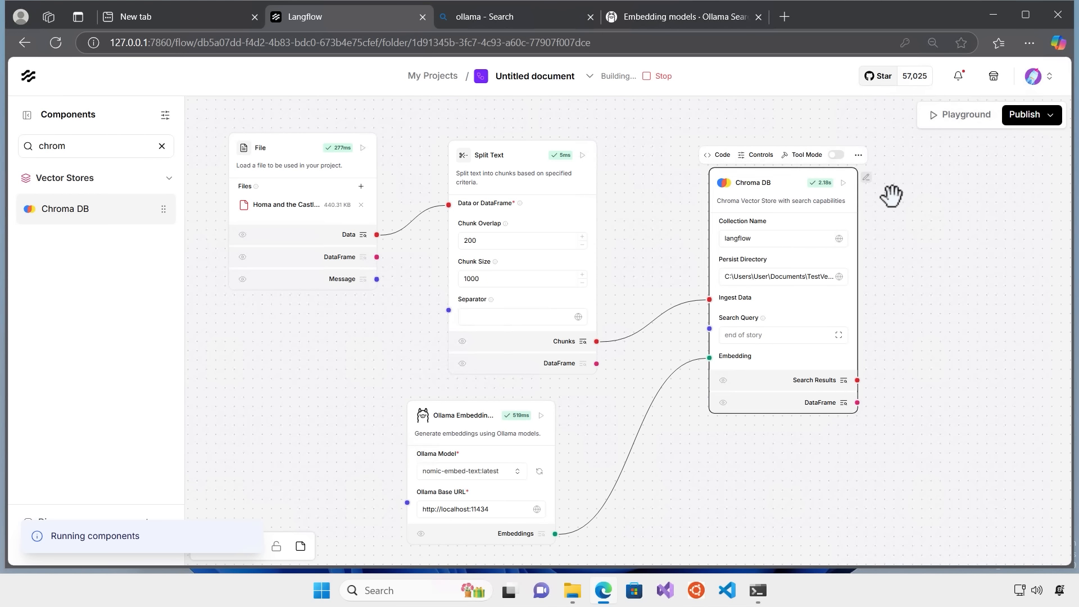
# Inspect Chroma DB's Search Results output, read through the returned text chunks, and close the output view.
pyautogui.click(844, 382)
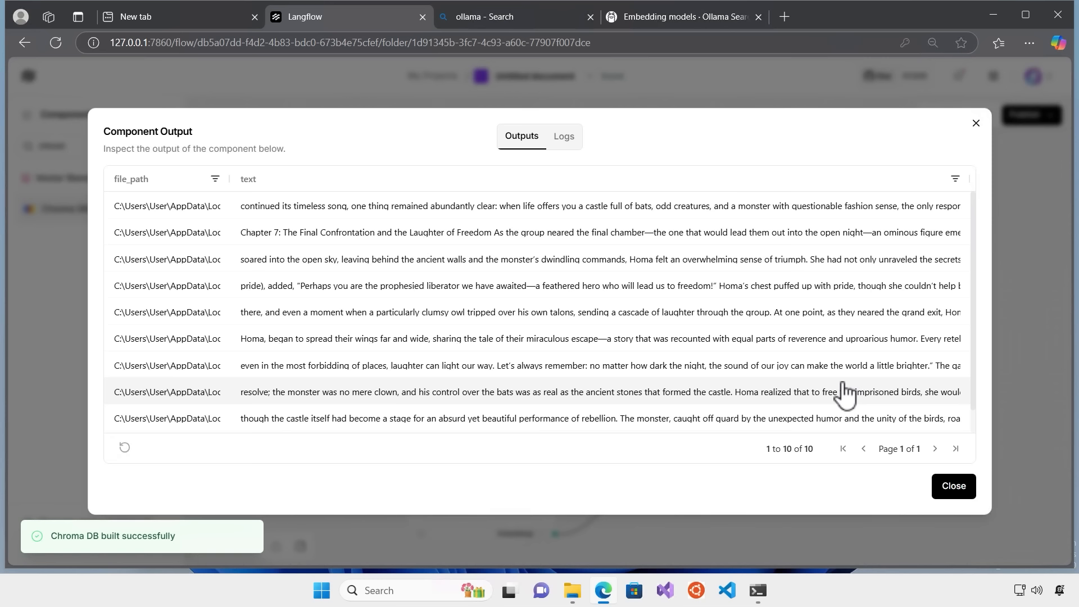
pyautogui.scroll(-1, 642, 374)
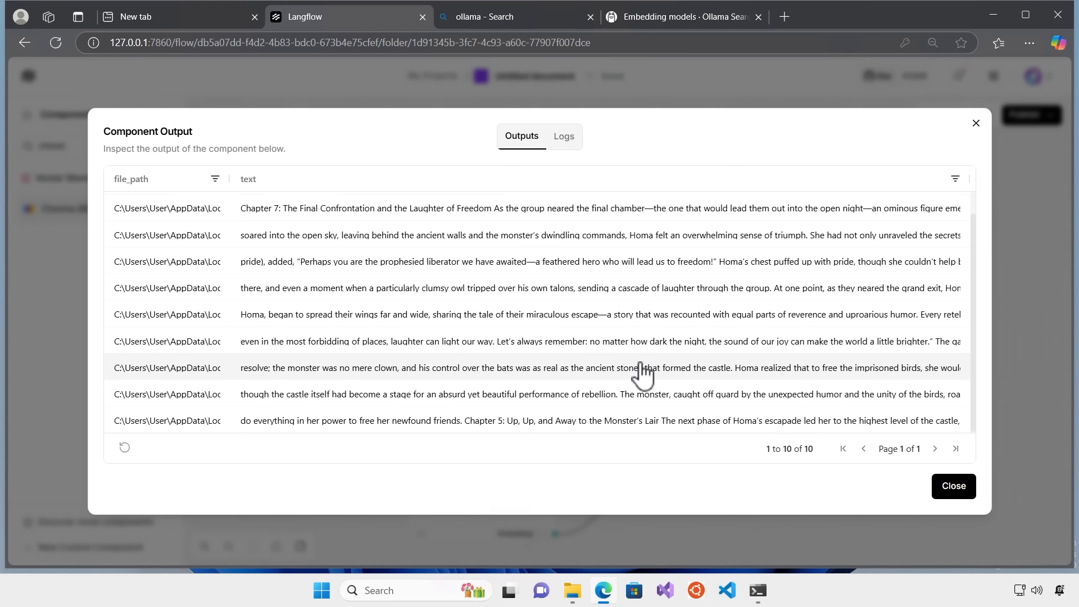
pyautogui.scroll(1, 642, 374)
pyautogui.scroll(-1, 642, 374)
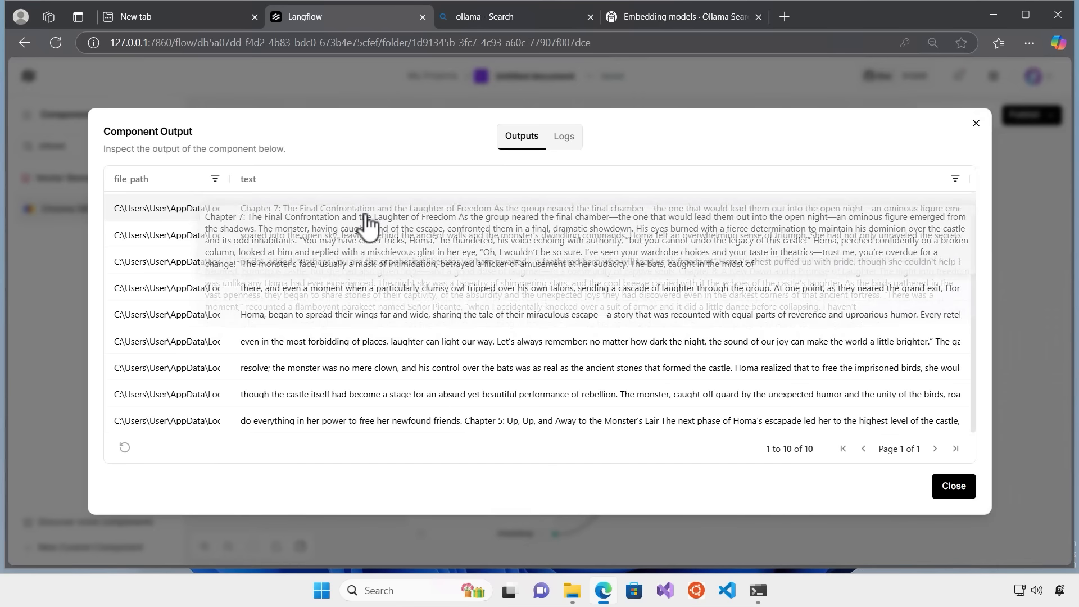
pyautogui.scroll(1, 438, 227)
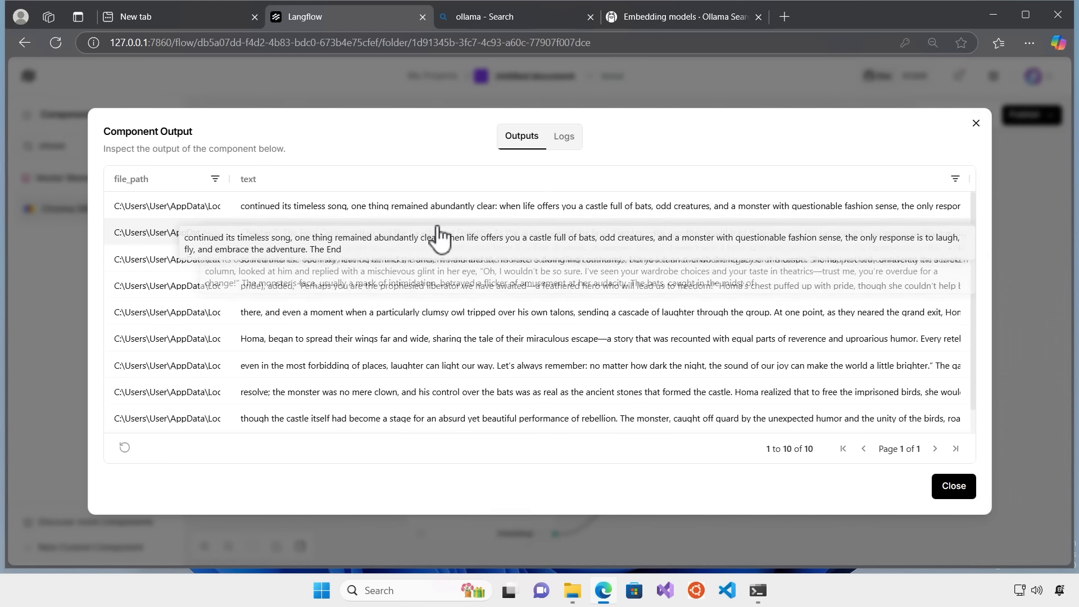
pyautogui.scroll(-1, 445, 261)
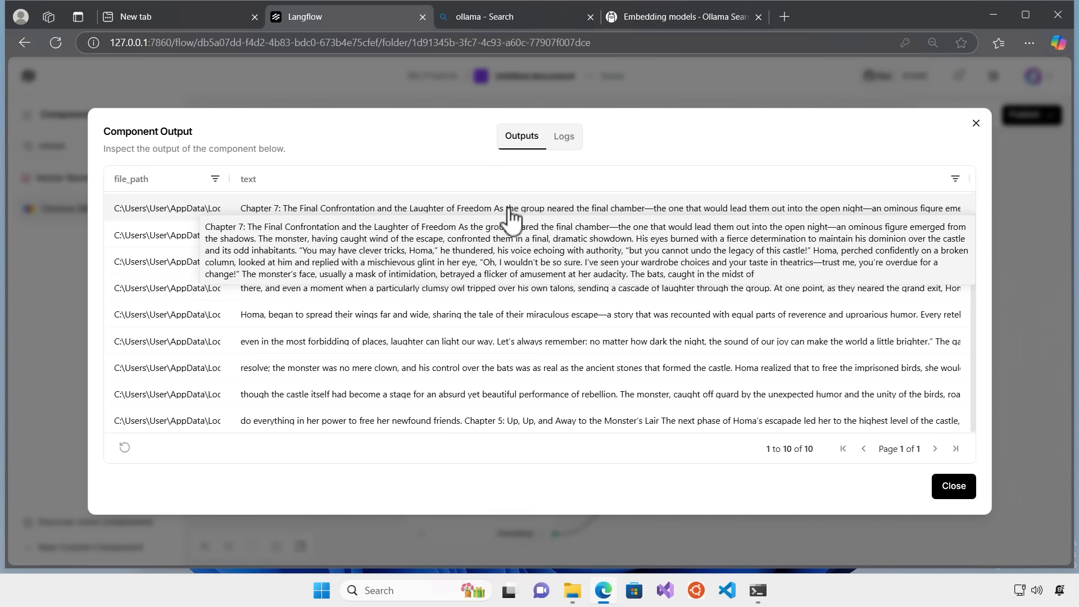
pyautogui.click(954, 491)
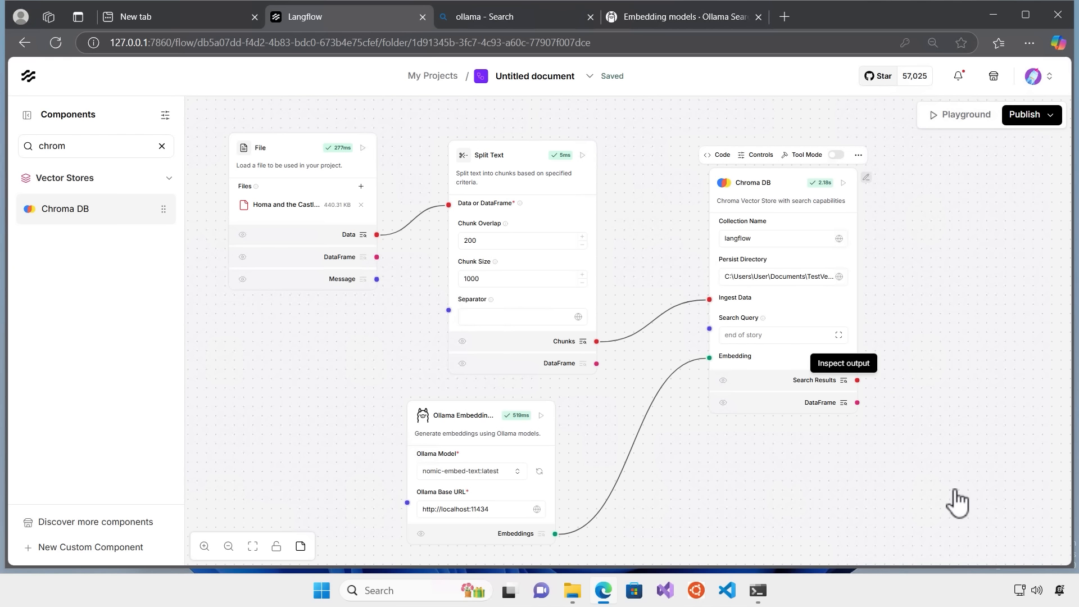
pyautogui.click(953, 489)
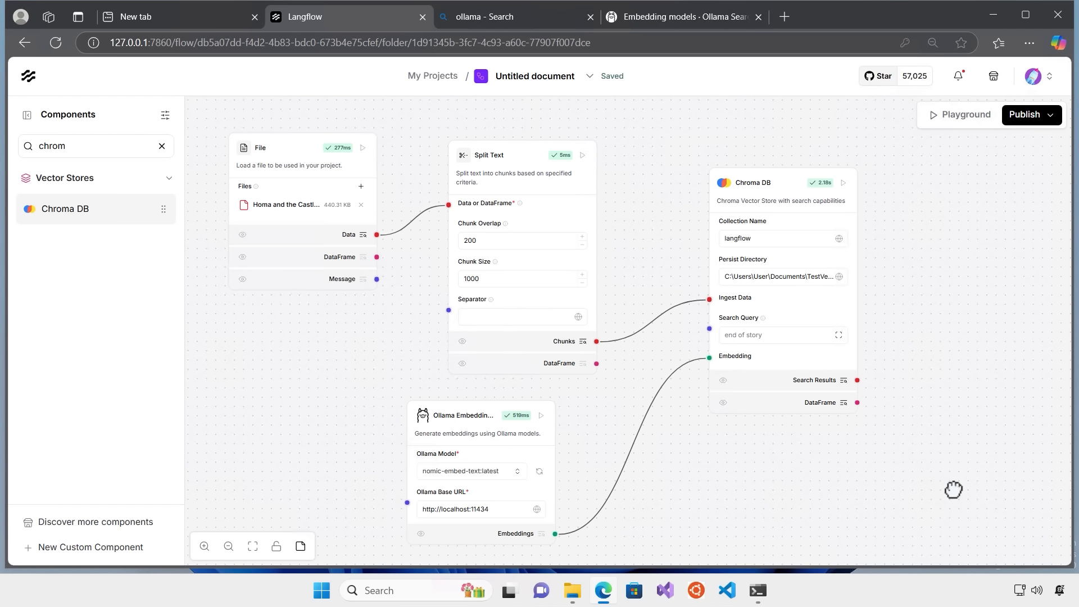